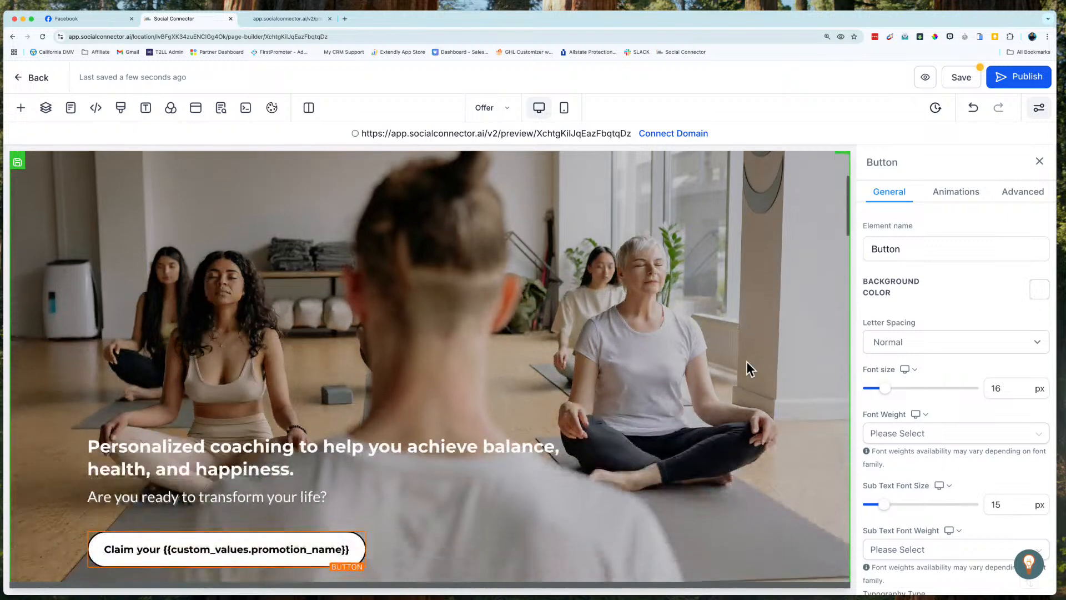
scroll(747, 364, "down", 2)
Step: Look over the landing page's large headline, logo header and yoga hero section with its call-to-action button
scroll(747, 362, "up", 5)
scroll(746, 364, "up", 2)
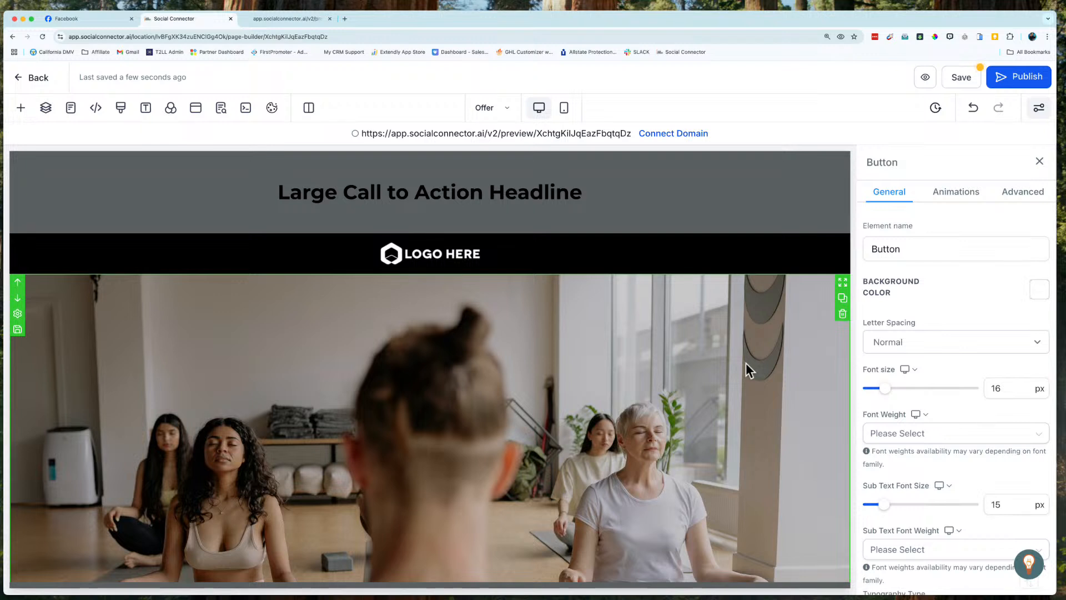
scroll(746, 365, "down", 1)
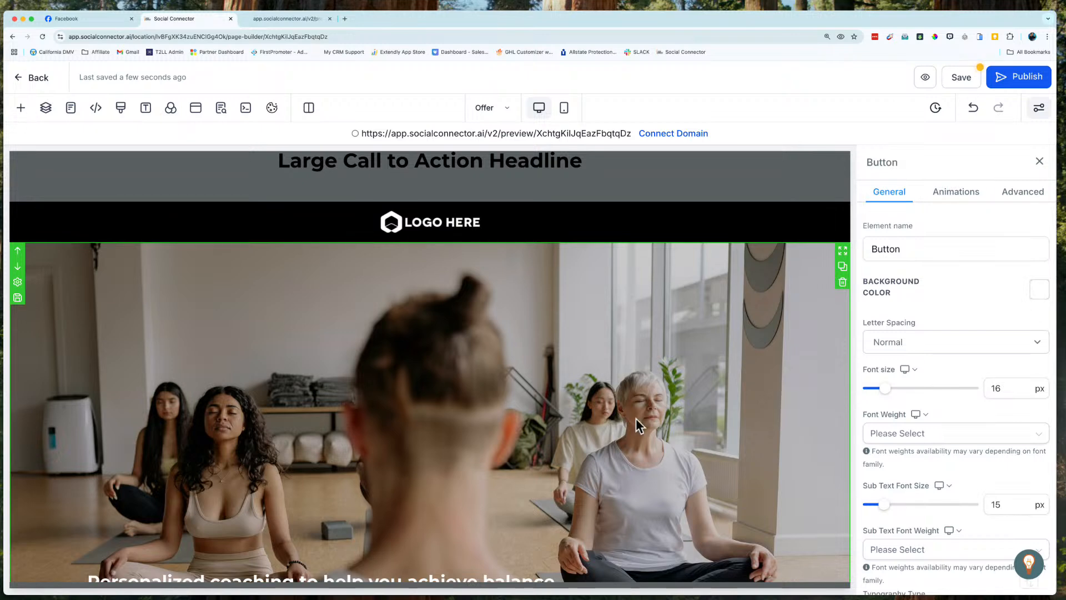
scroll(635, 426, "down", 3)
scroll(636, 419, "down", 2)
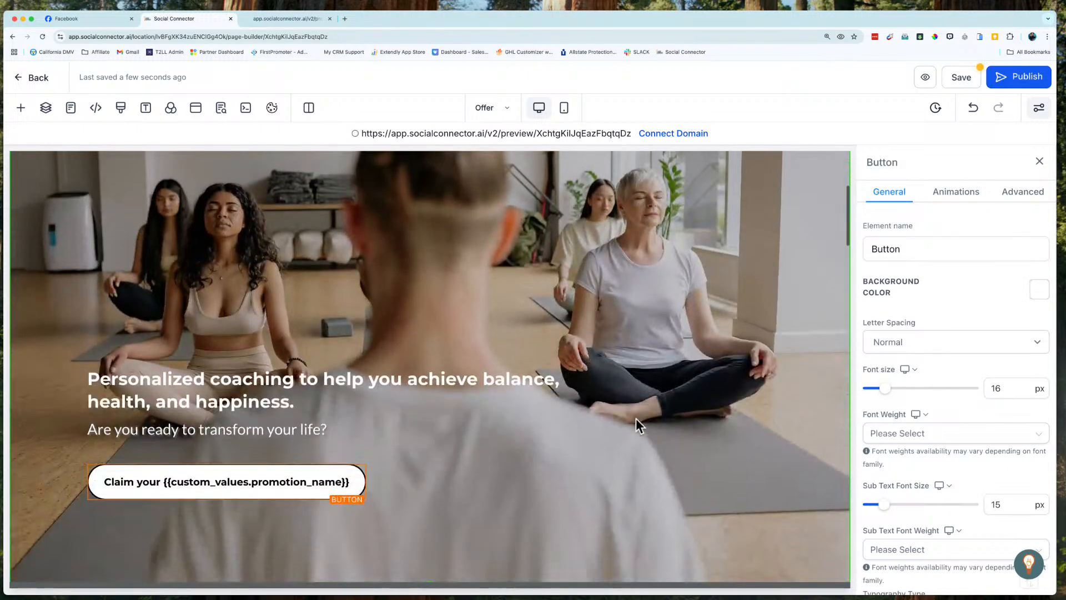
scroll(636, 419, "up", 4)
scroll(636, 419, "down", 4)
scroll(635, 418, "up", 4)
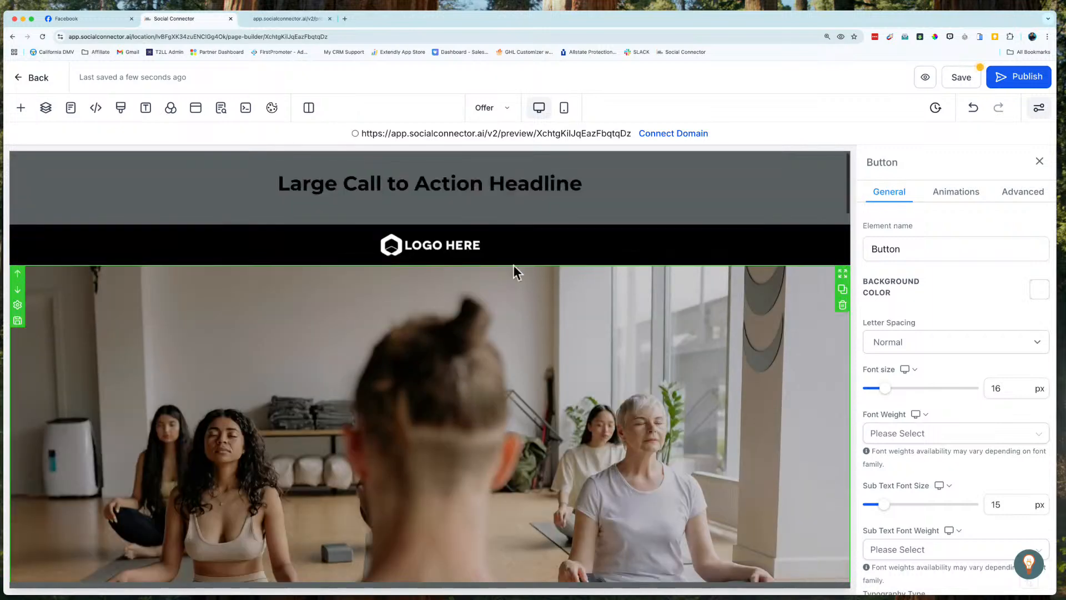
Step: Inspect the settings of the black logo header and of the large call-to-action headline above it
left_click(581, 242)
left_click(805, 237)
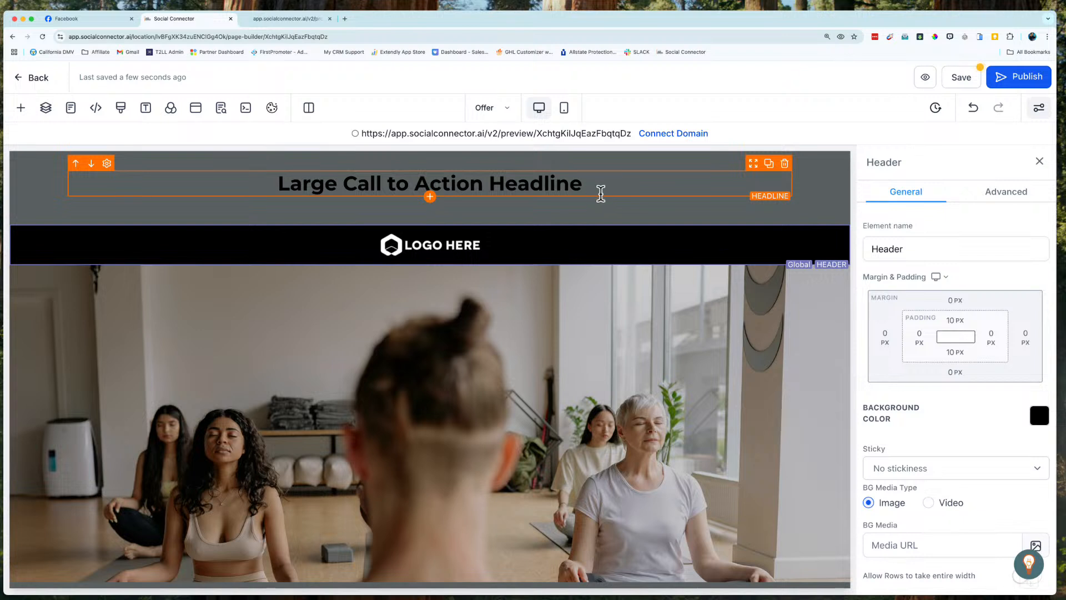
left_click(617, 190)
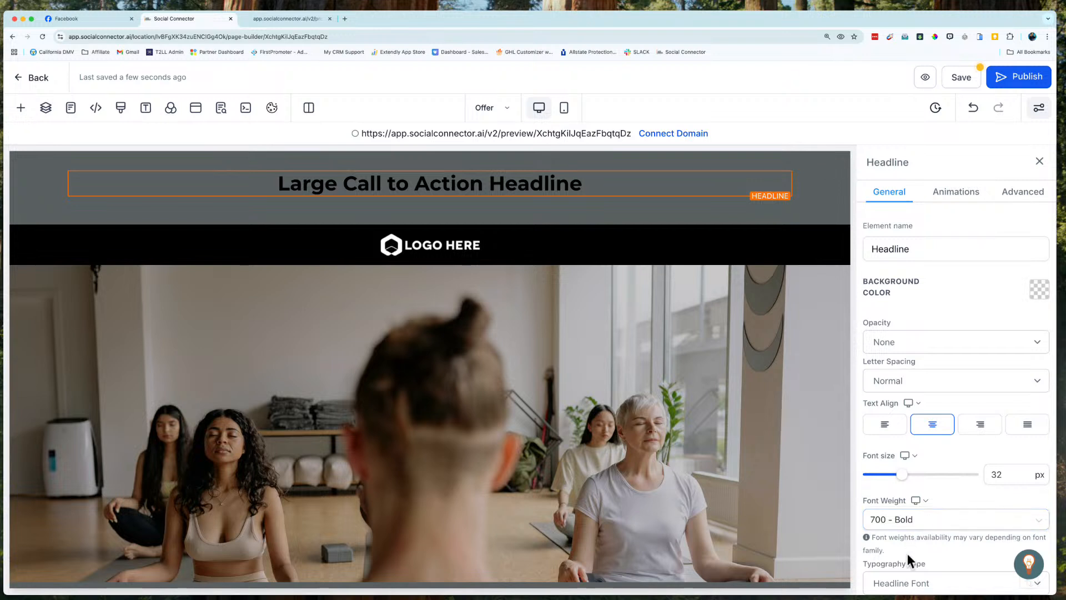
scroll(907, 553, "down", 5)
scroll(907, 553, "down", 6)
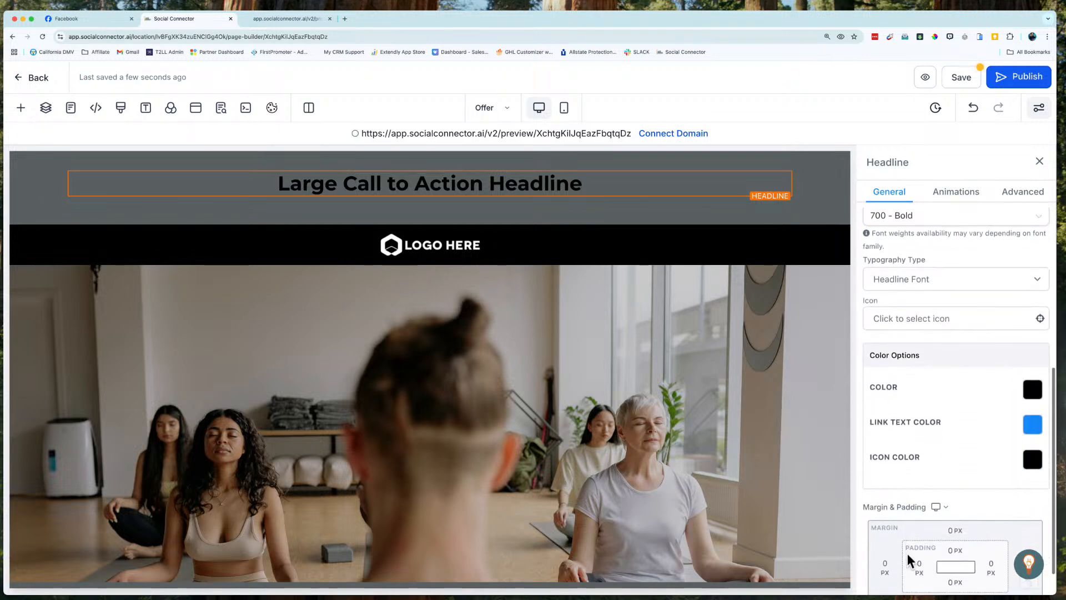
scroll(908, 554, "up", 10)
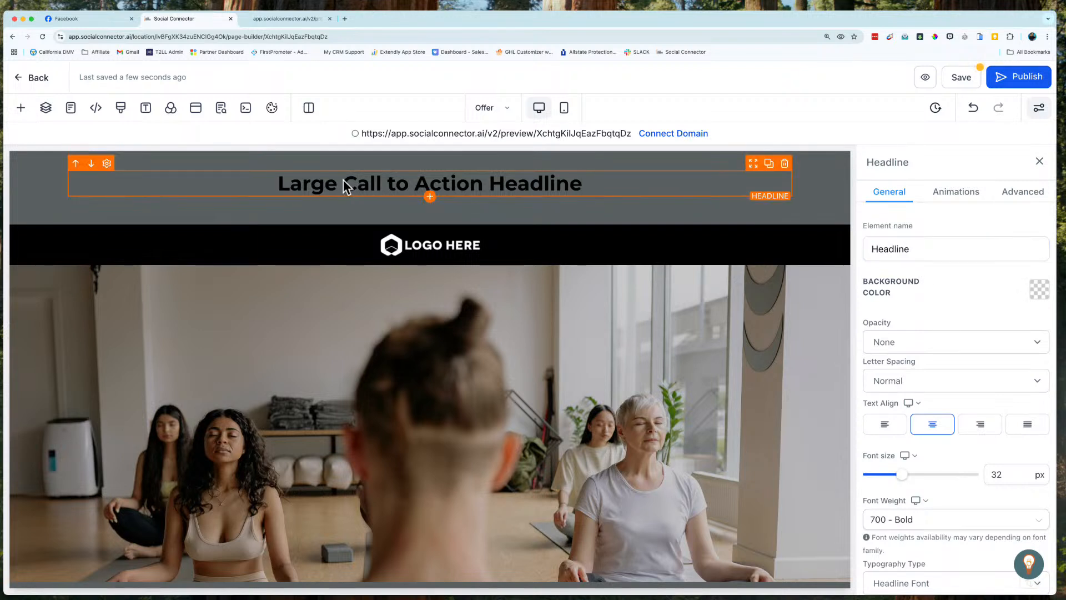
Step: Rename the large call-to-action headline element as "Top Headline"
left_click(276, 183)
left_click_drag(390, 182, 547, 198)
left_click(609, 185)
left_click(904, 249)
double_click(903, 250)
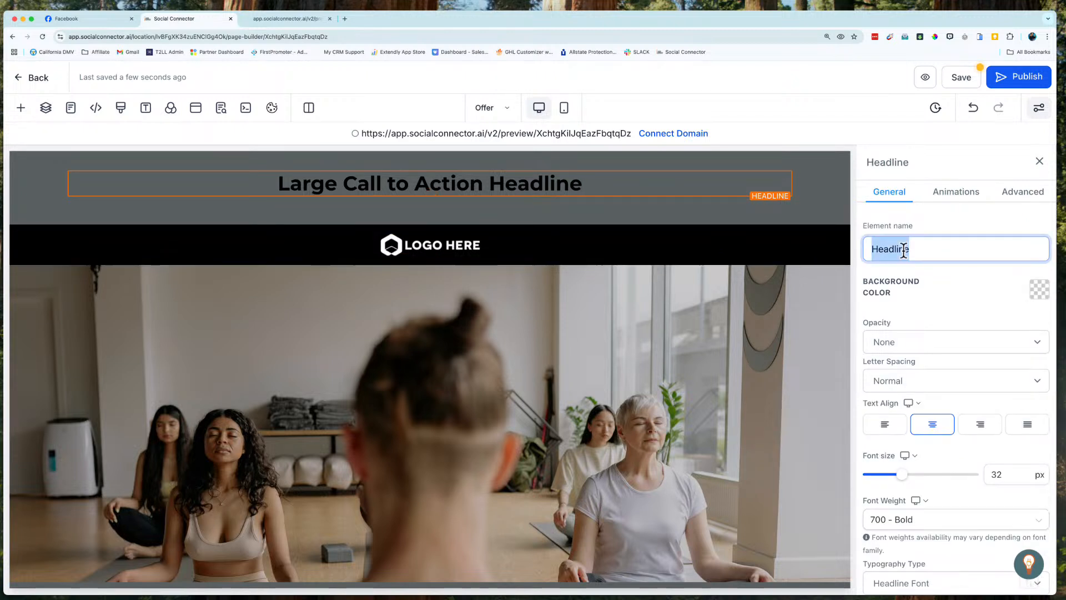
type("Top He")
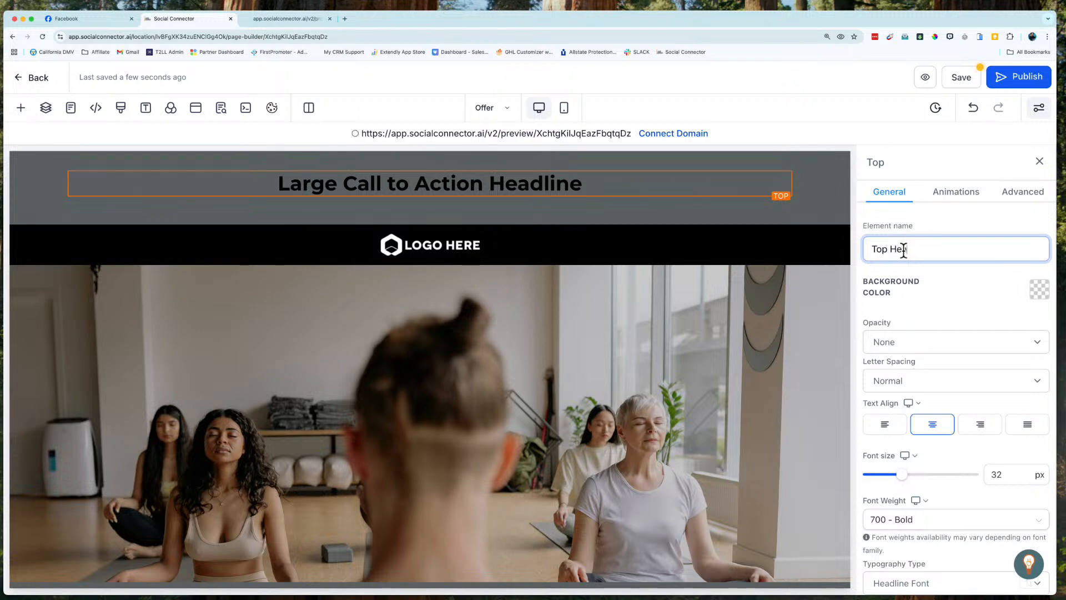
key("Return")
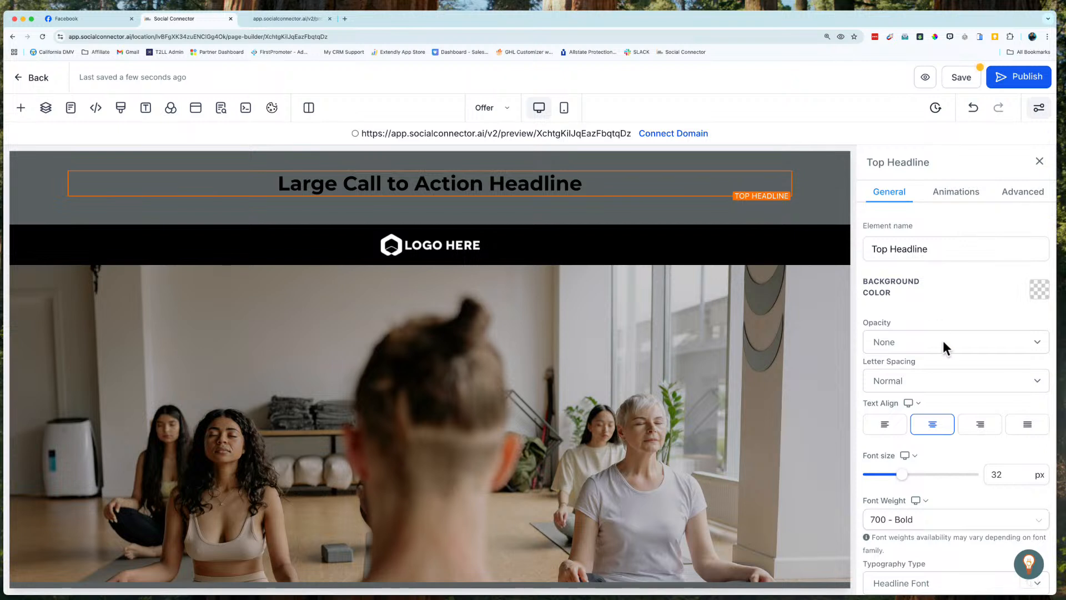
Step: Examine the general settings of the top headline and of the logo image below it
scroll(916, 361, "down", 1)
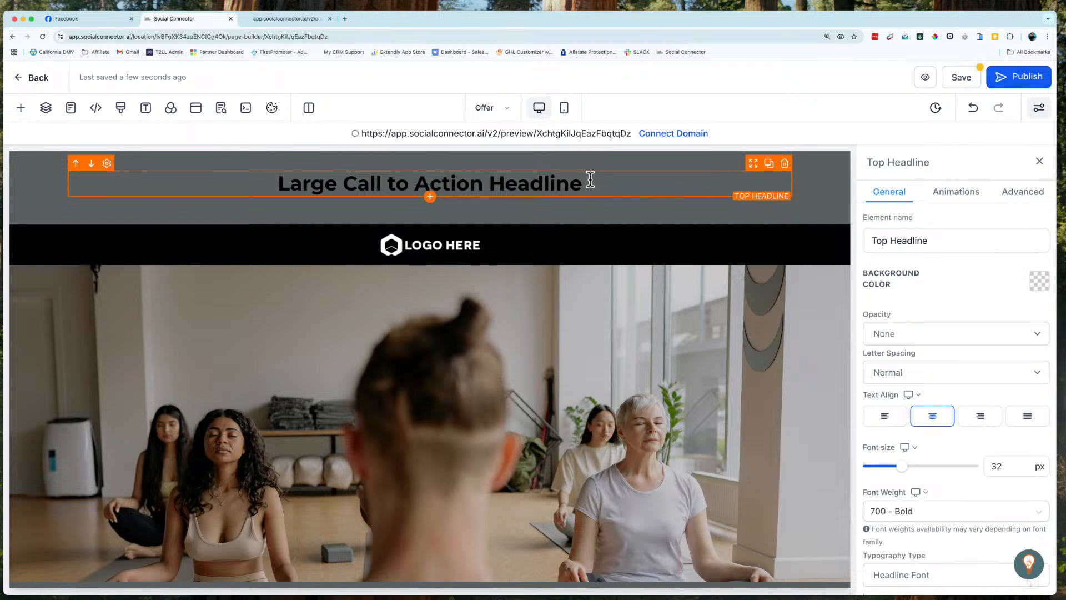
scroll(946, 408, "down", 5)
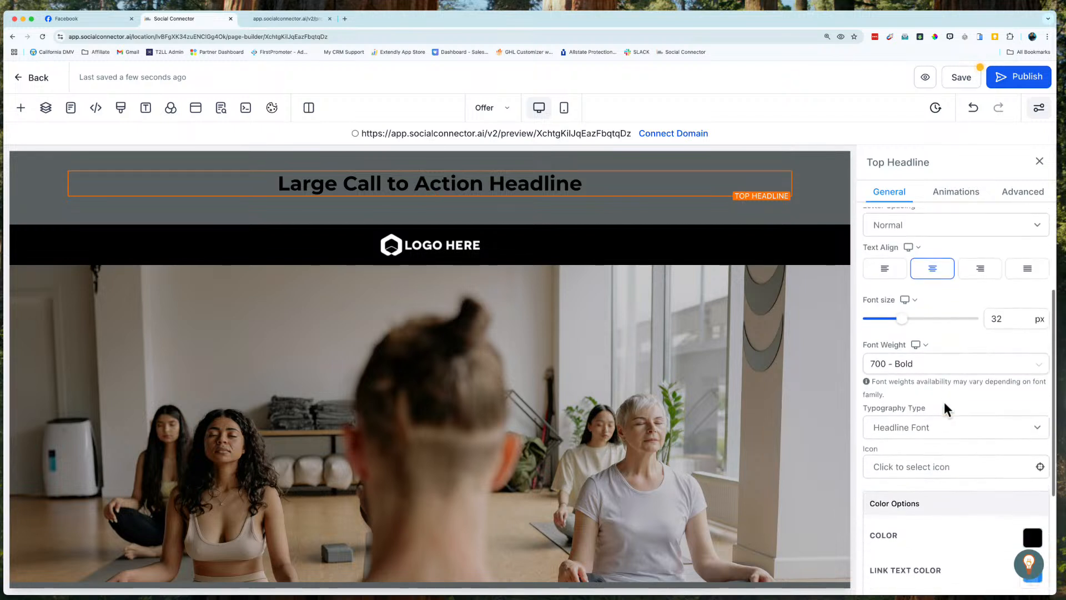
scroll(944, 402, "up", 5)
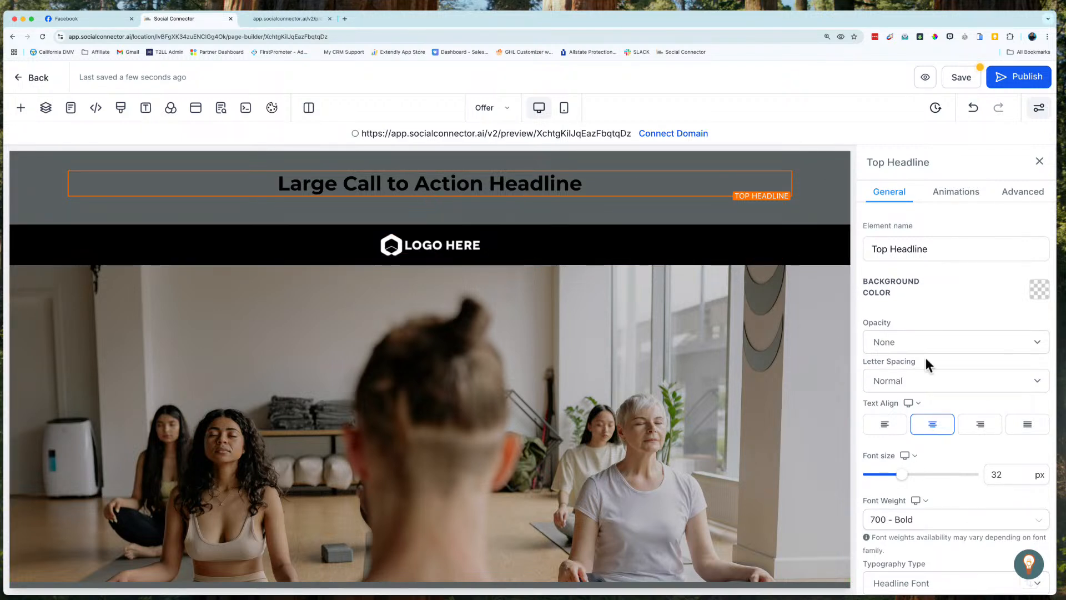
scroll(914, 463, "down", 5)
scroll(915, 463, "up", 5)
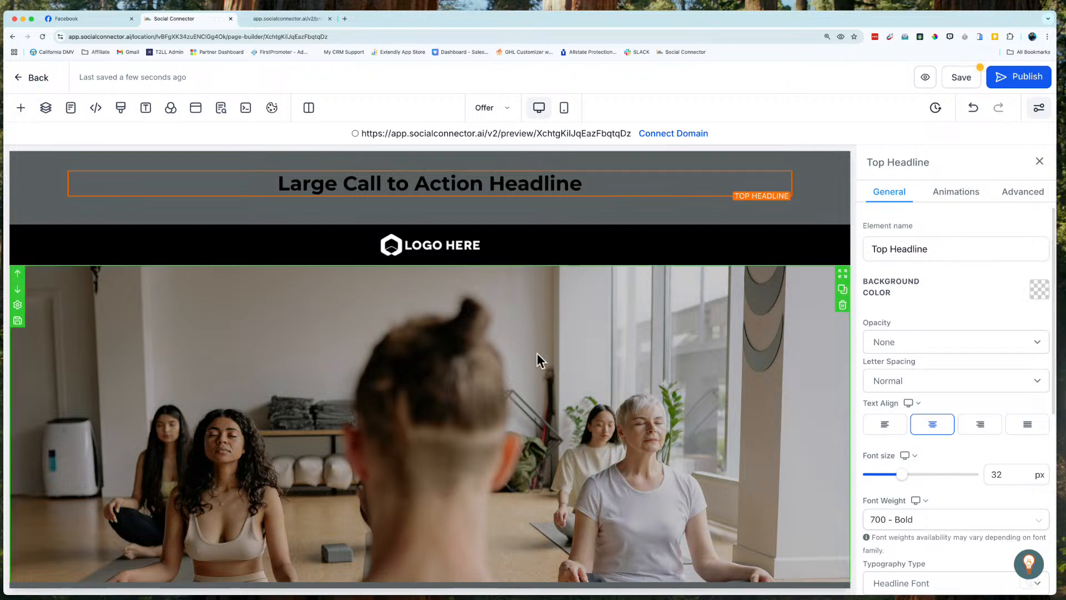
left_click(459, 249)
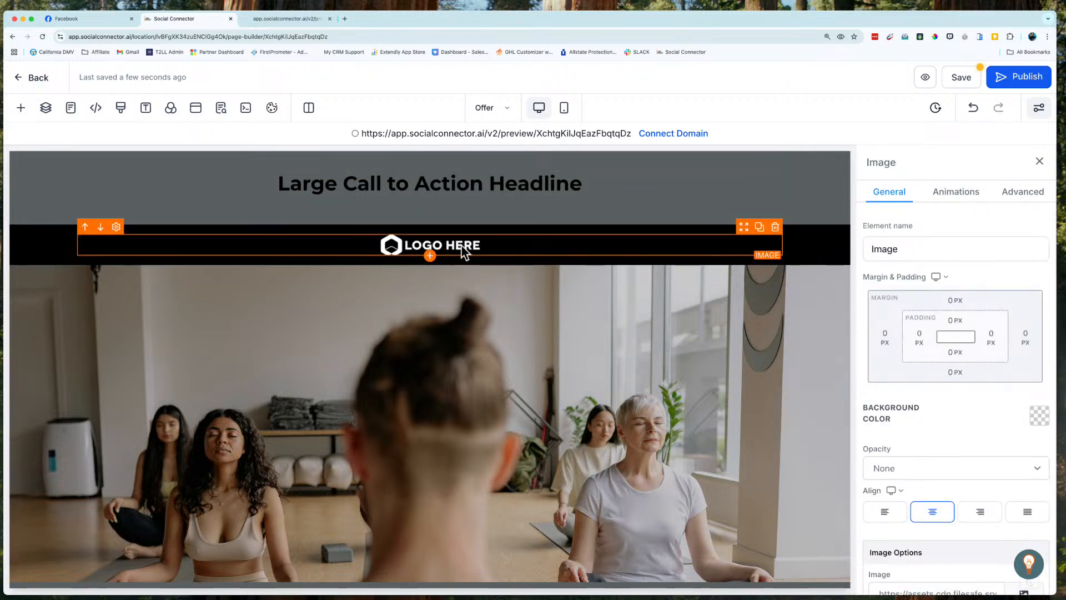
scroll(928, 475, "down", 5)
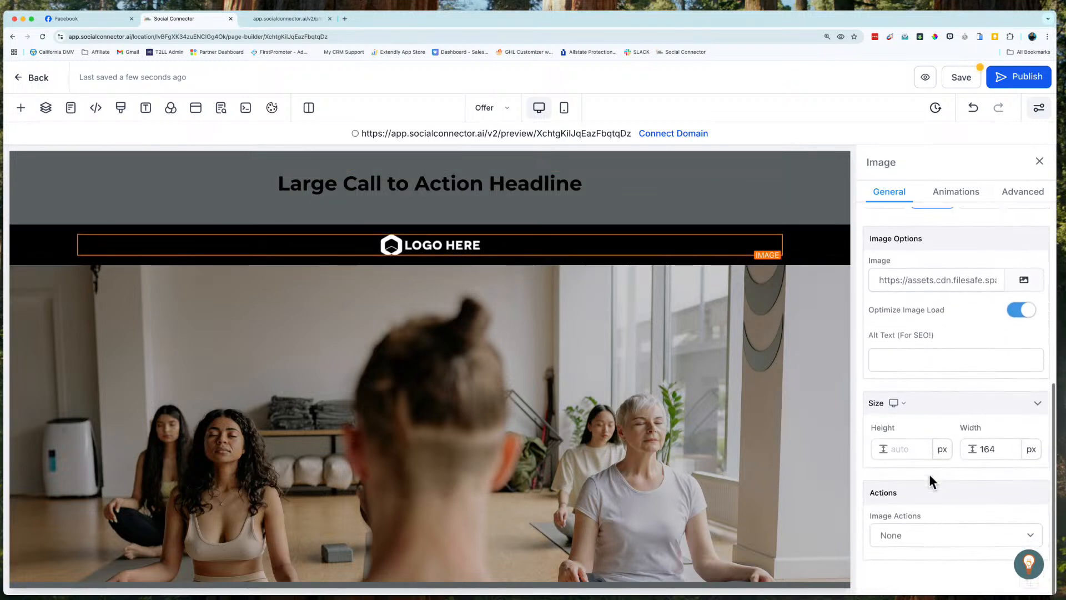
scroll(929, 474, "up", 5)
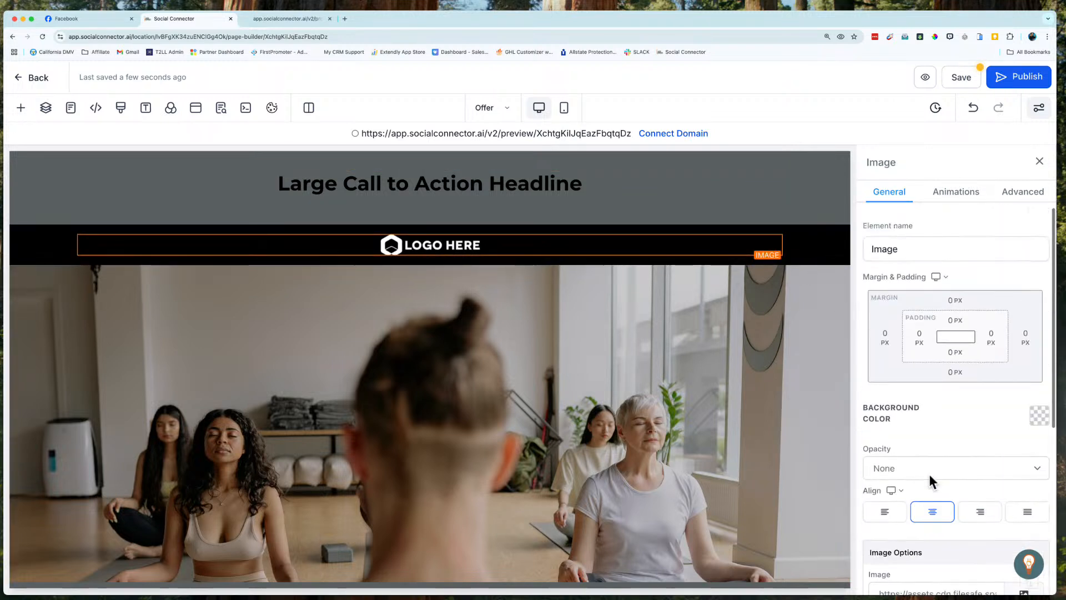
Step: Replace the top headline's text with "Top Health Coach Secrets"
left_click(508, 176)
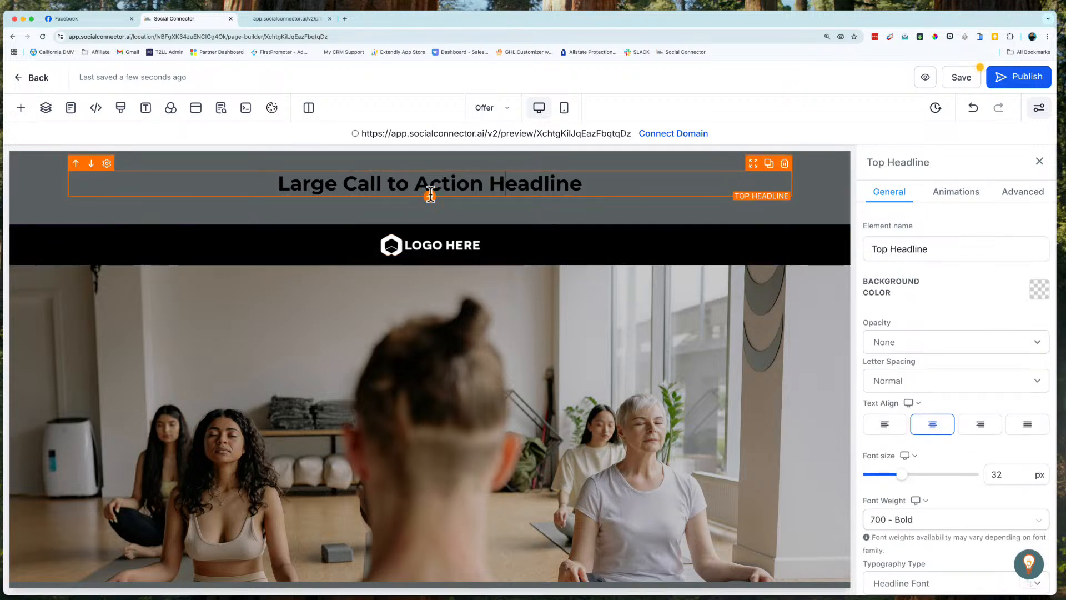
triple_click(519, 186)
type("To")
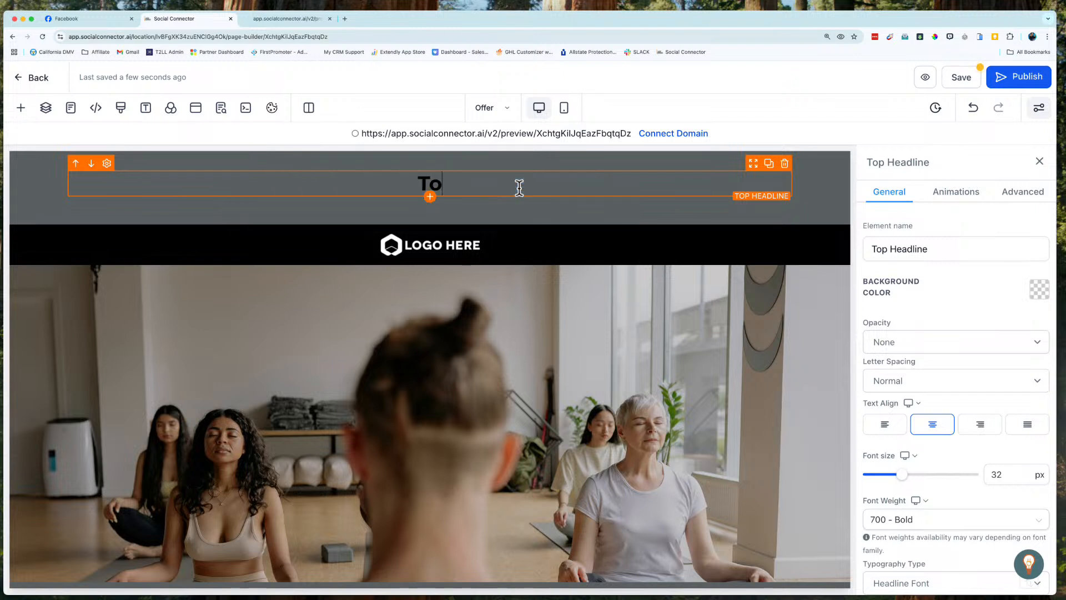
type("p Health Coach")
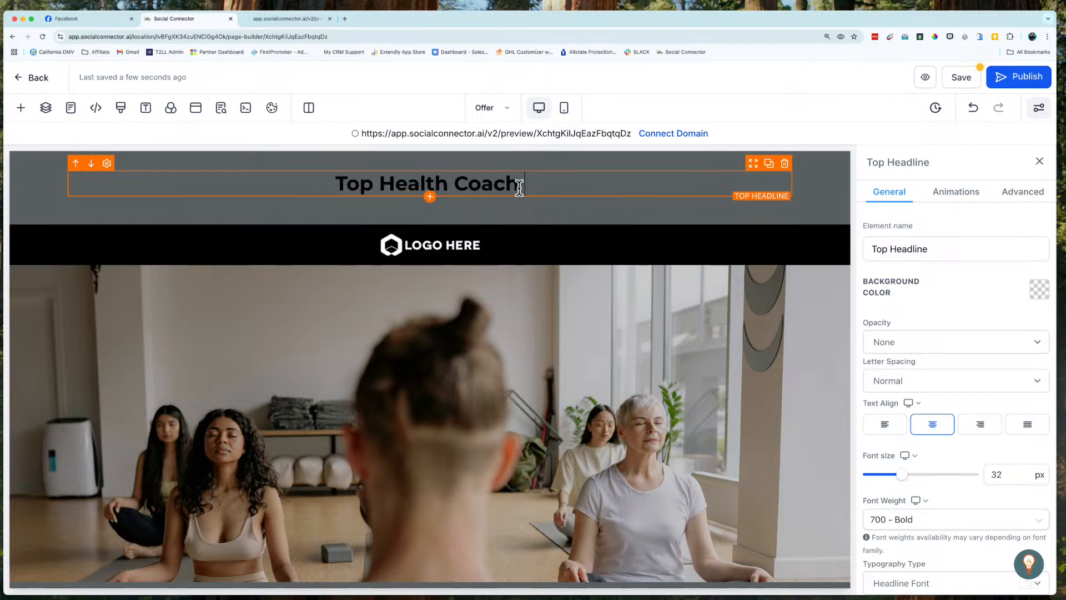
type(" Secrets")
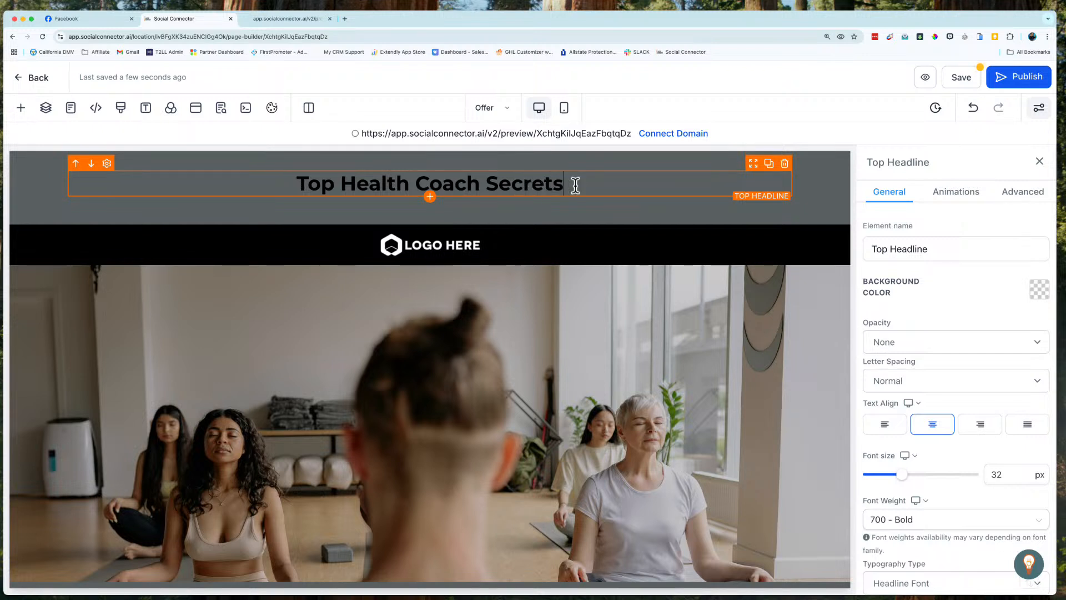
Step: Try the Light Fade and Heavy Fade opacity options on the top headline, and return its opacity to None
scroll(929, 378, "down", 1)
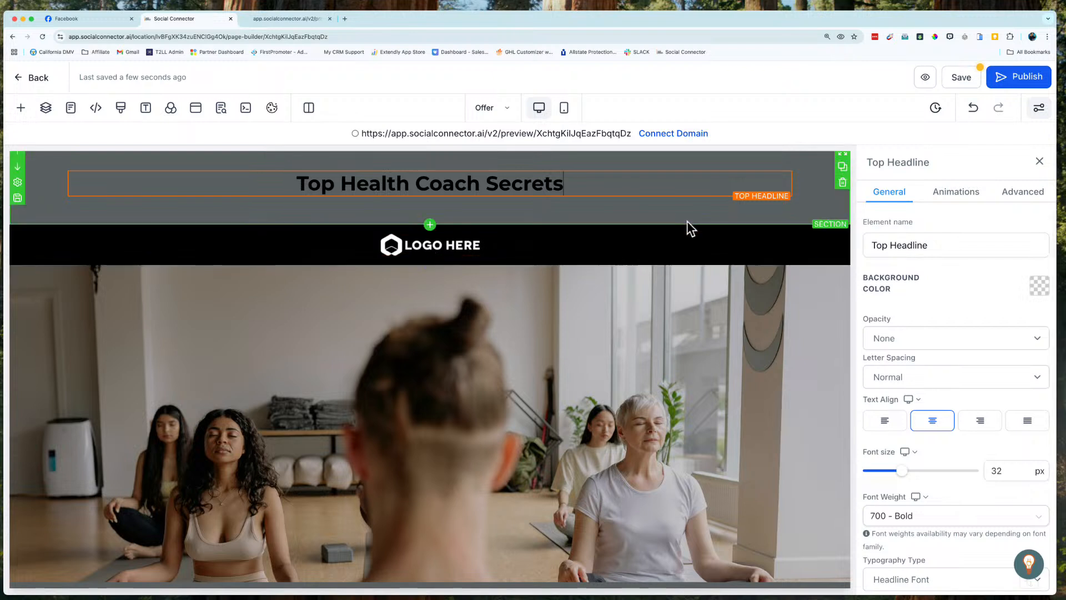
left_click(894, 243)
left_click(891, 345)
scroll(891, 346, "down", 1)
scroll(891, 345, "down", 3)
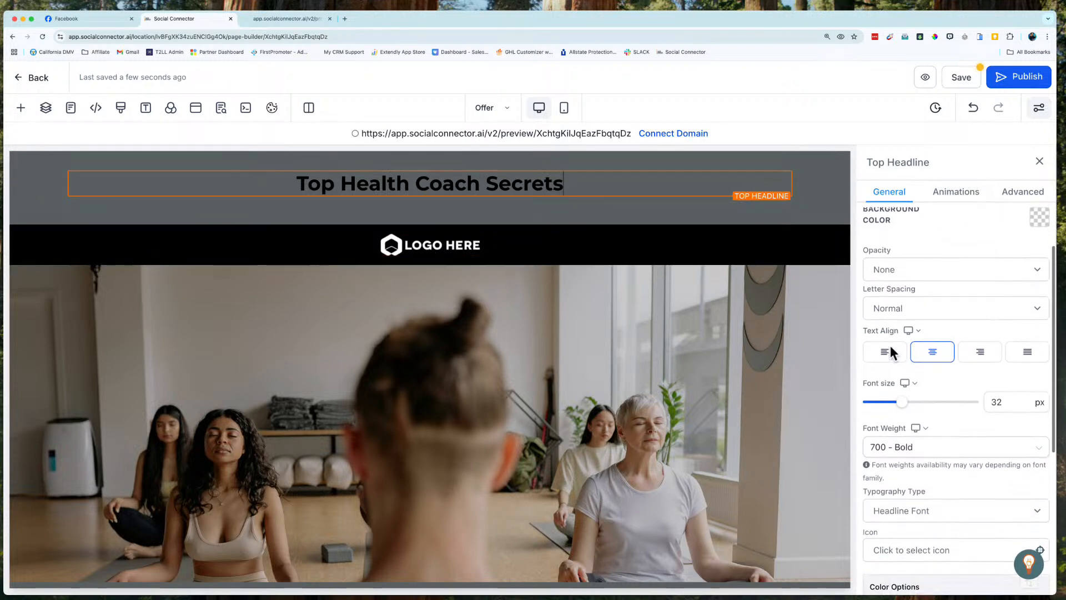
scroll(891, 345, "up", 4)
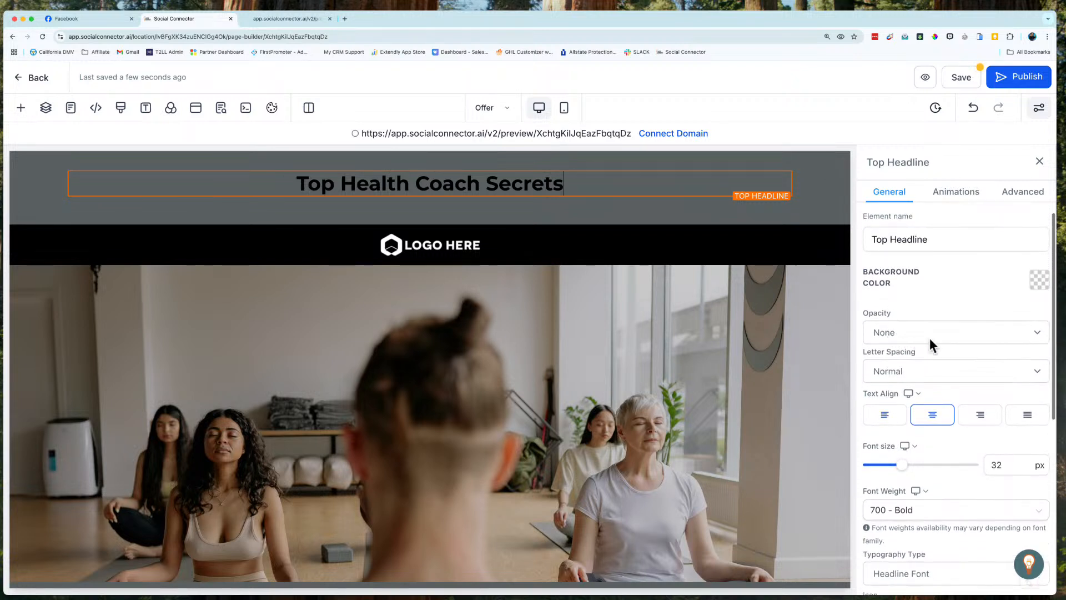
left_click(937, 332)
left_click(918, 348)
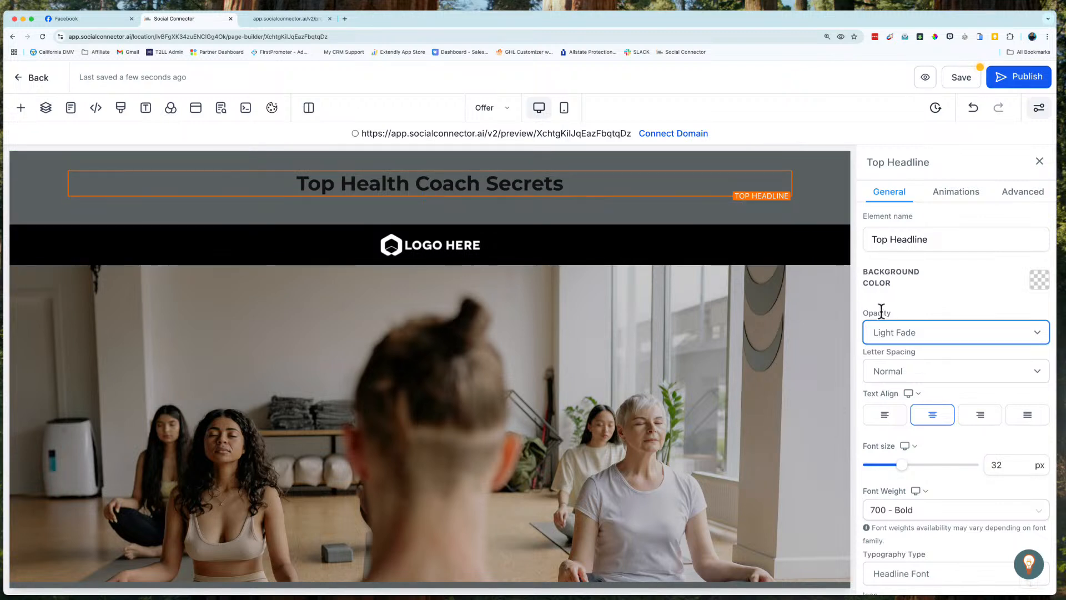
left_click(893, 331)
left_click(891, 360)
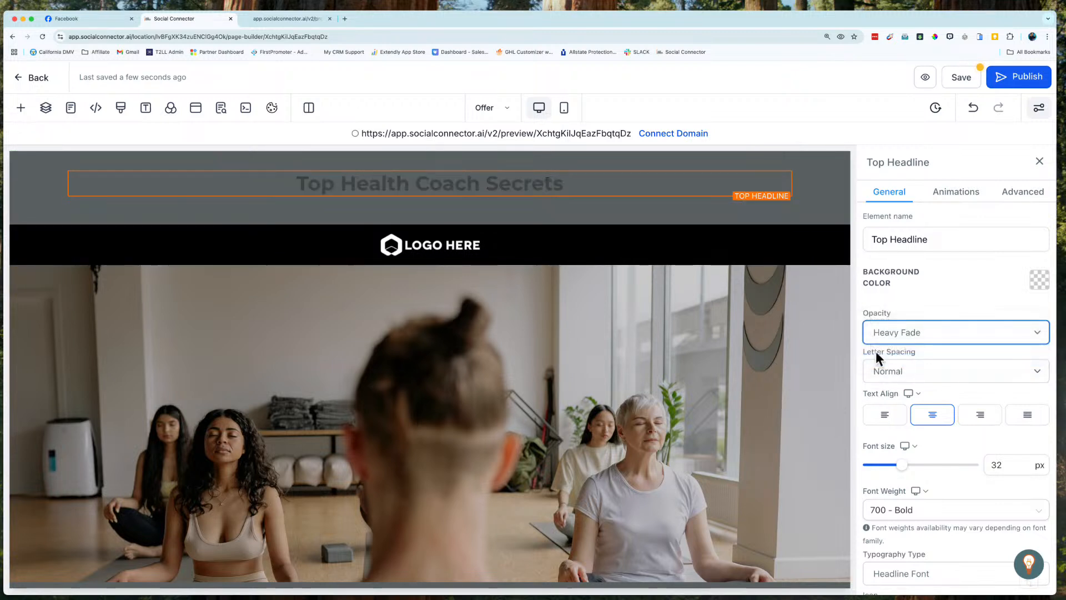
left_click(951, 341)
left_click(904, 295)
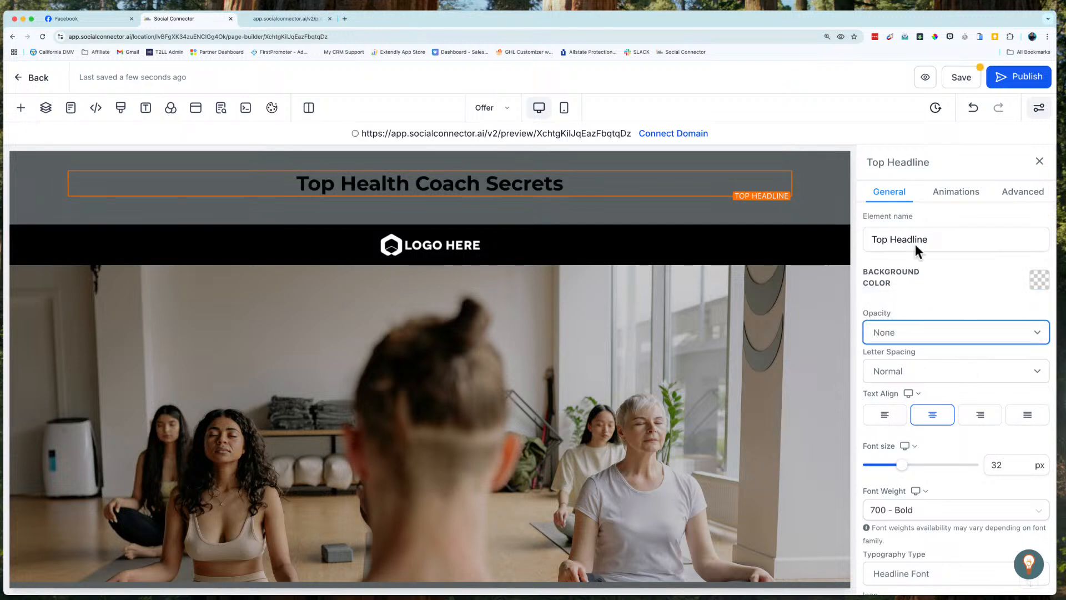
Step: Set the top headline's background color to the light orange brand color
mouse_move(757, 194)
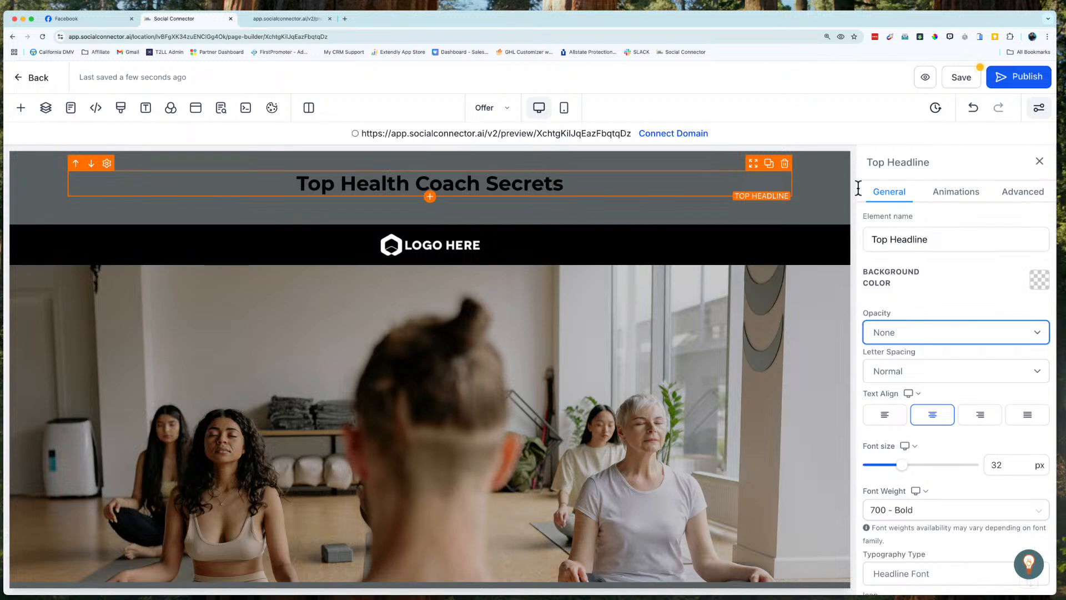
left_click(1034, 283)
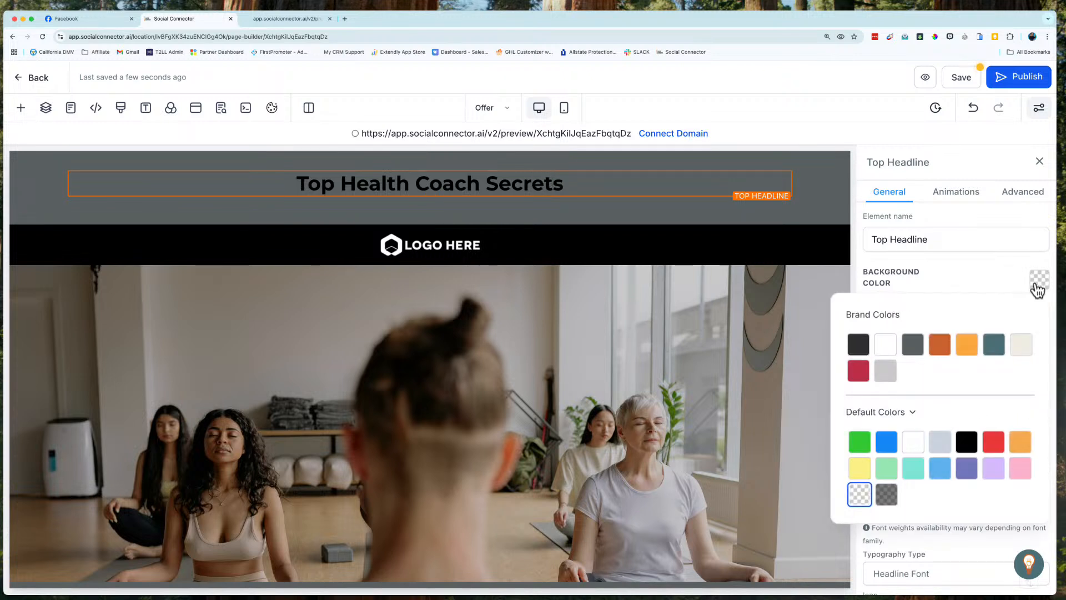
left_click(966, 348)
mouse_move(517, 193)
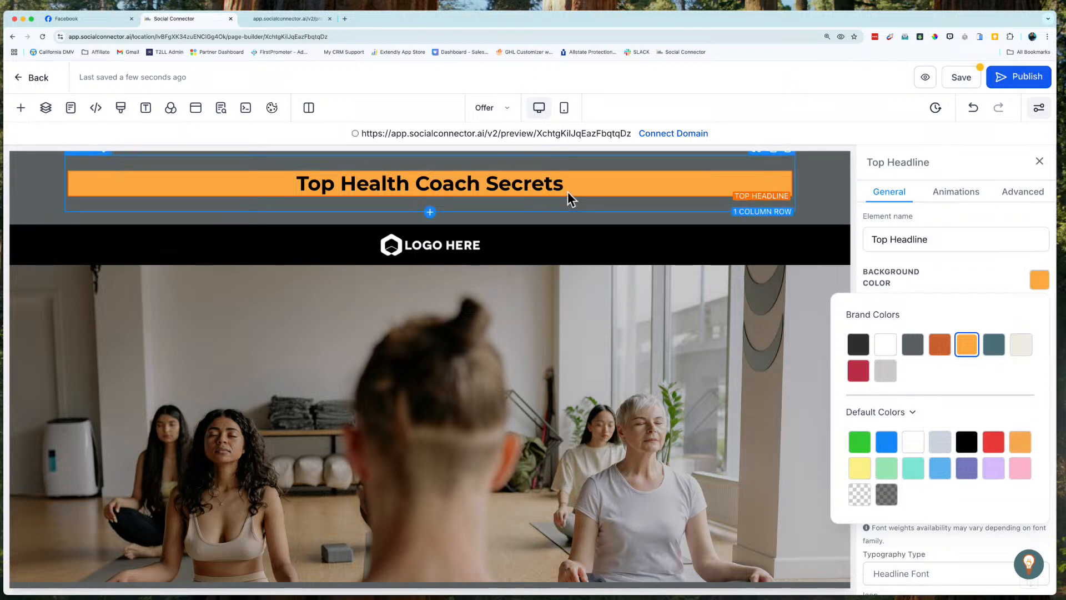
left_click(425, 182)
left_click(620, 184)
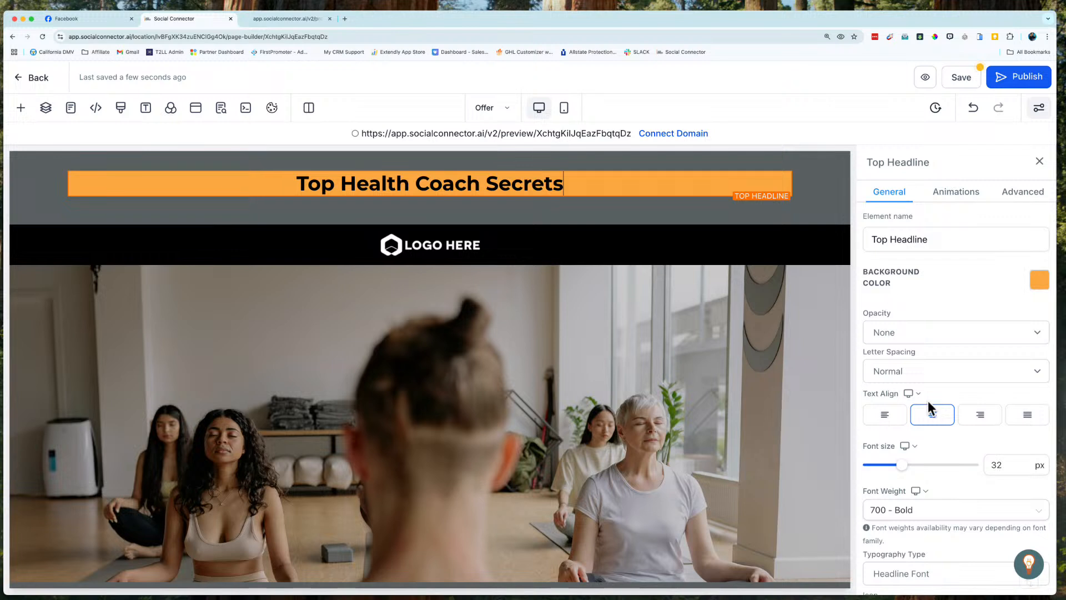
Step: Set the top headline's text color to the teal brand color
scroll(929, 402, "down", 5)
scroll(928, 401, "down", 2)
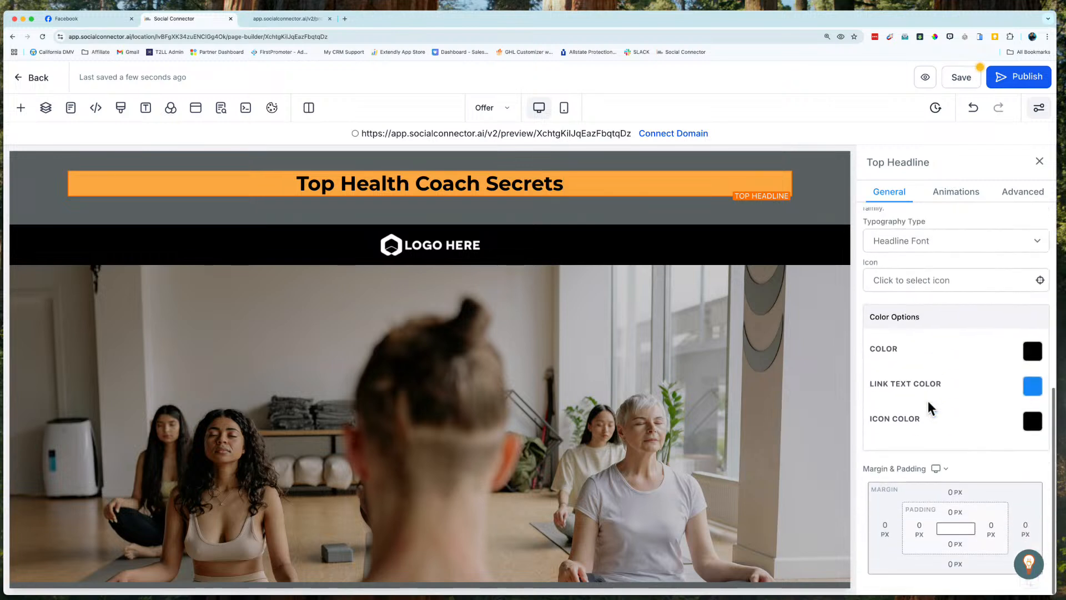
left_click(1033, 354)
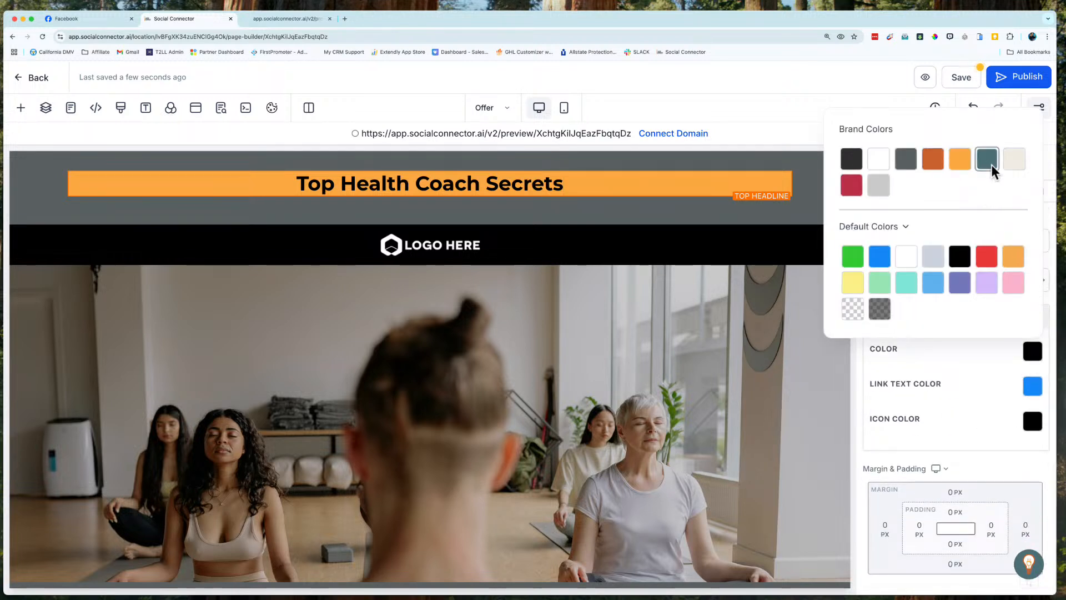
left_click(988, 160)
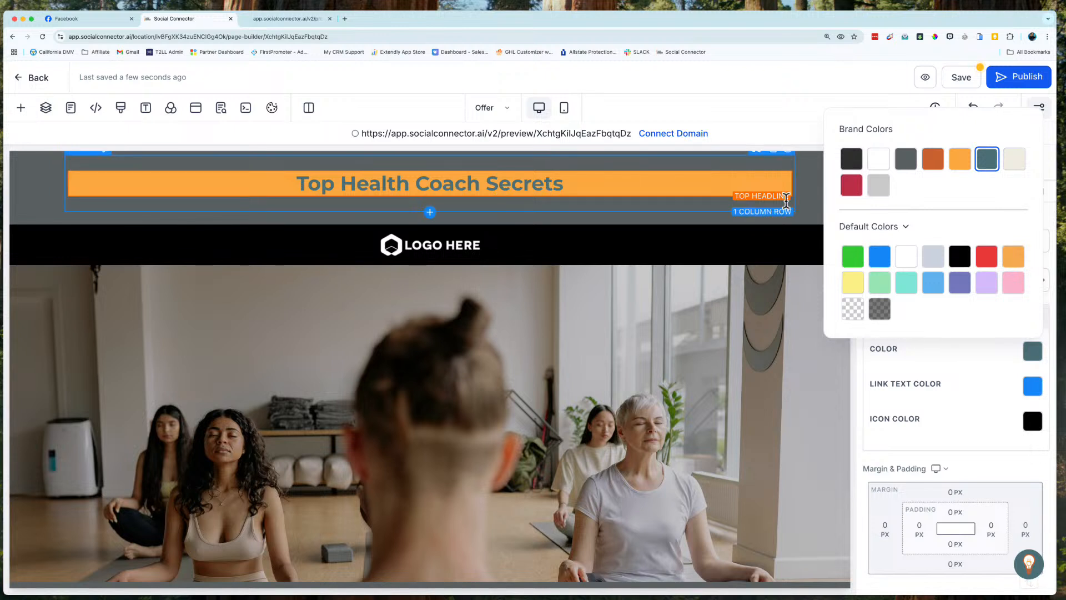
Step: Set the top headline's text color to the crimson brand color and recolor the word "Coach" in the dark charcoal brand color
left_click(859, 192)
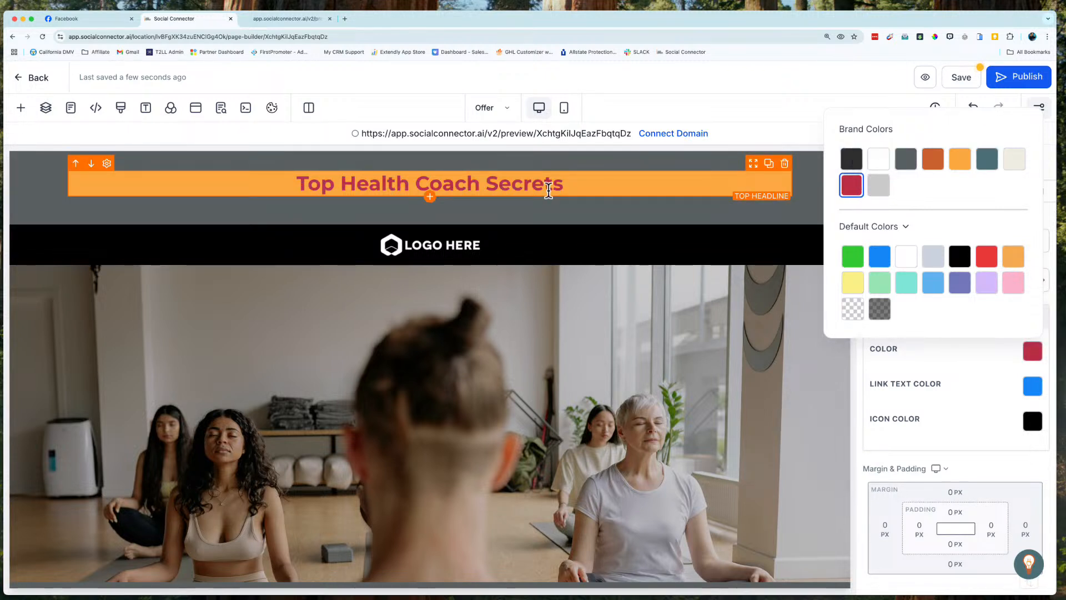
left_click(623, 189)
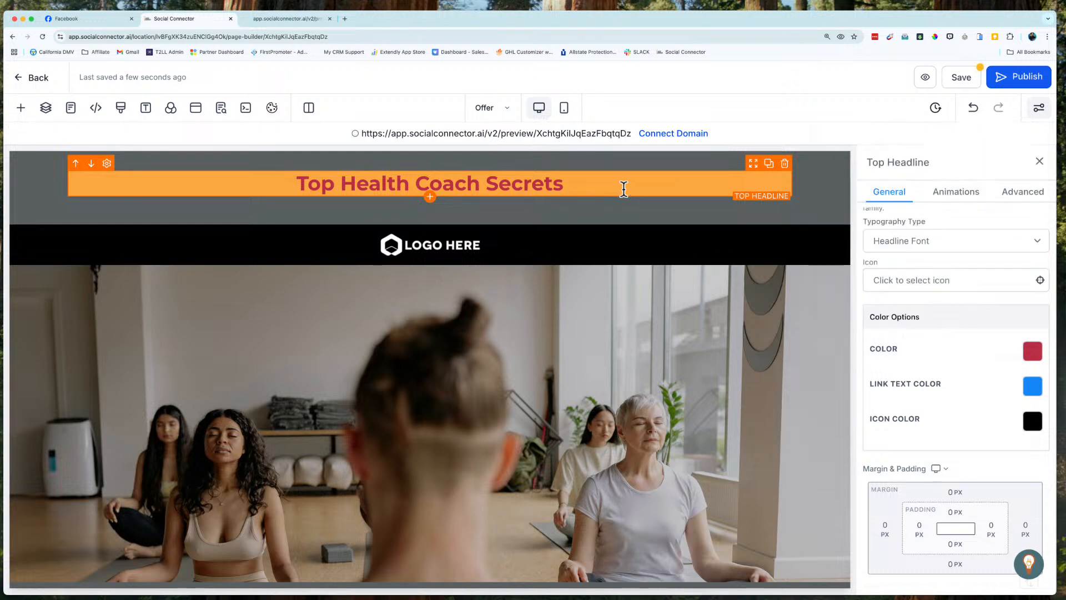
double_click(444, 186)
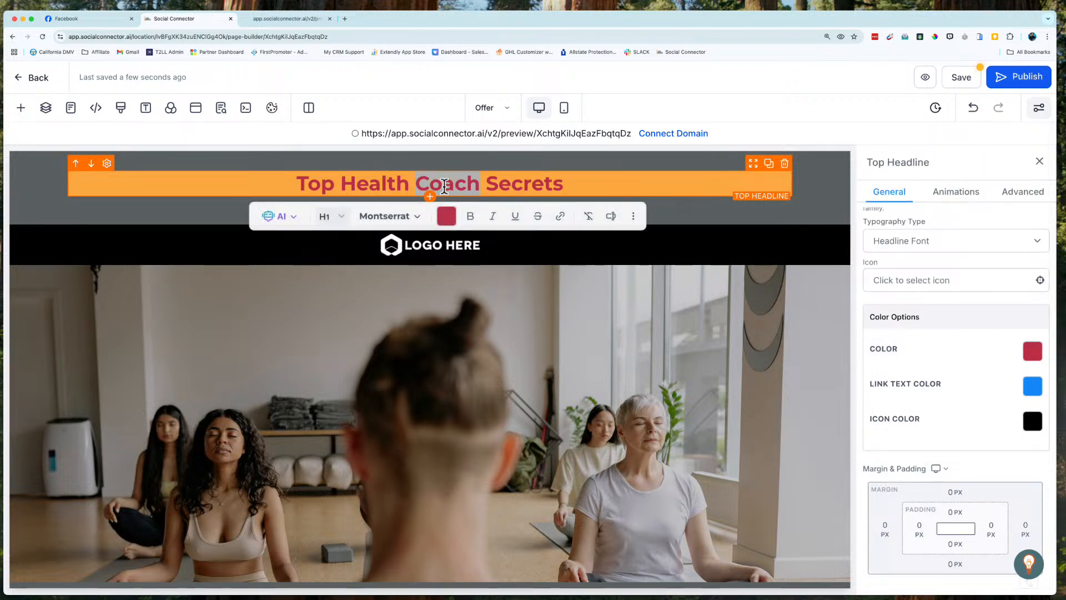
left_click(447, 217)
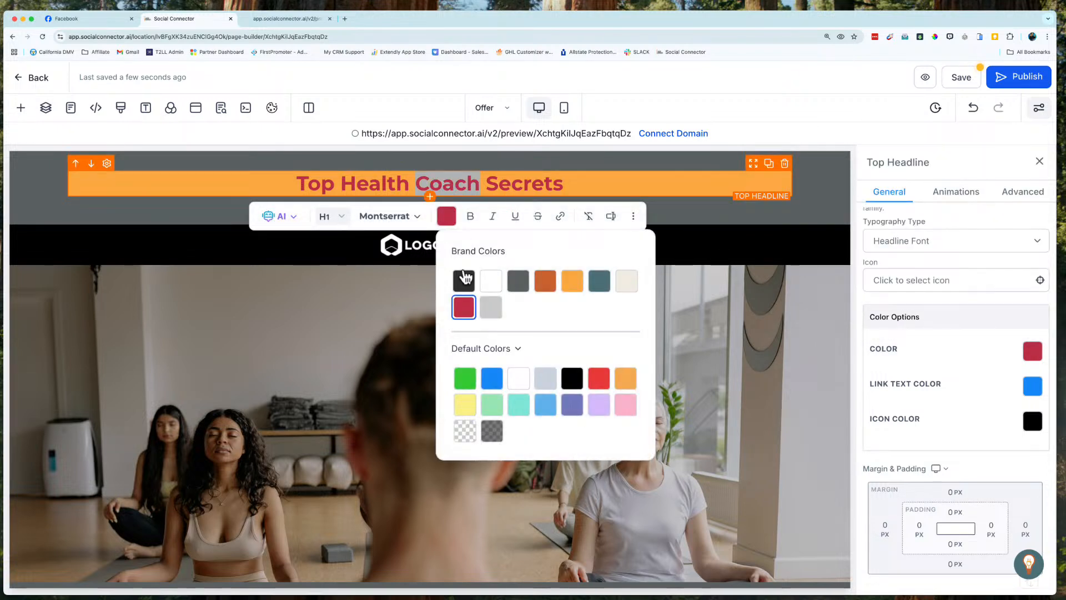
left_click(463, 281)
left_click(597, 190)
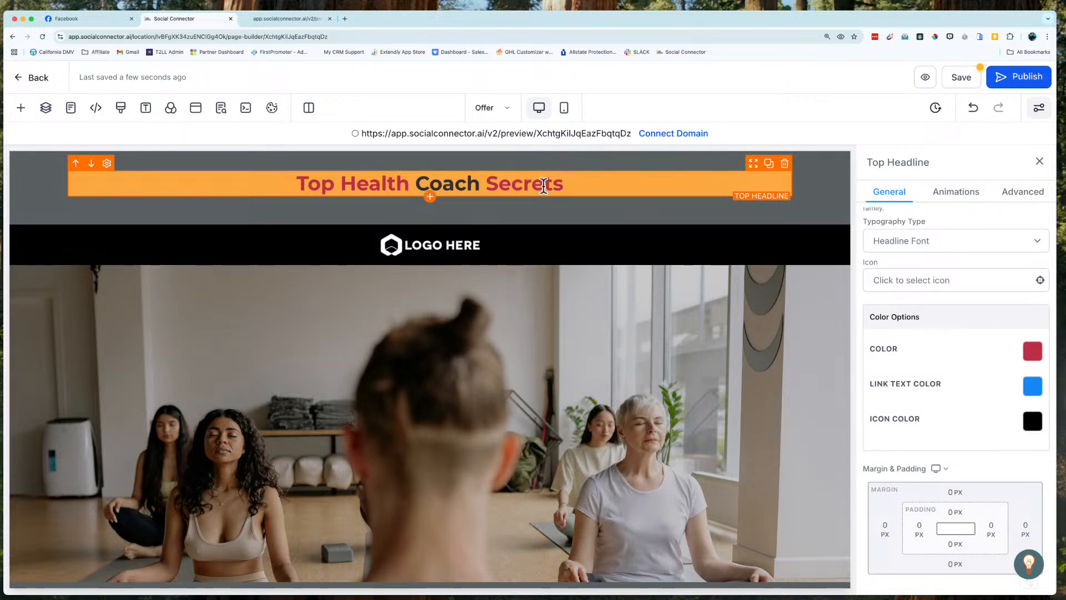
Step: Recolor the entire "Top Health Coach Secrets" headline text in the dark charcoal brand color
left_click_drag(566, 185, 293, 184)
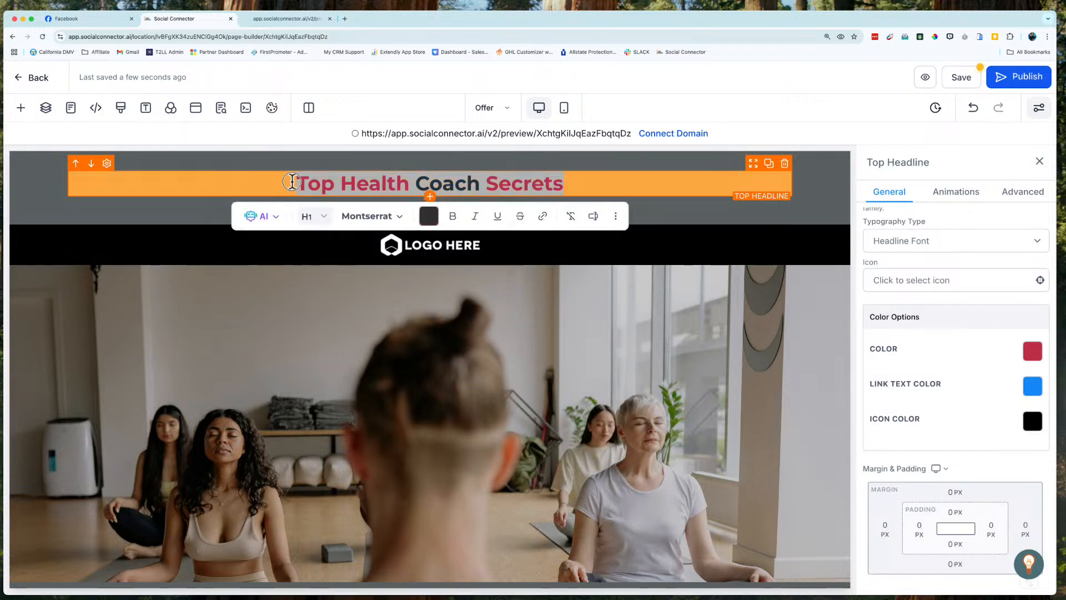
left_click(429, 216)
left_click(446, 282)
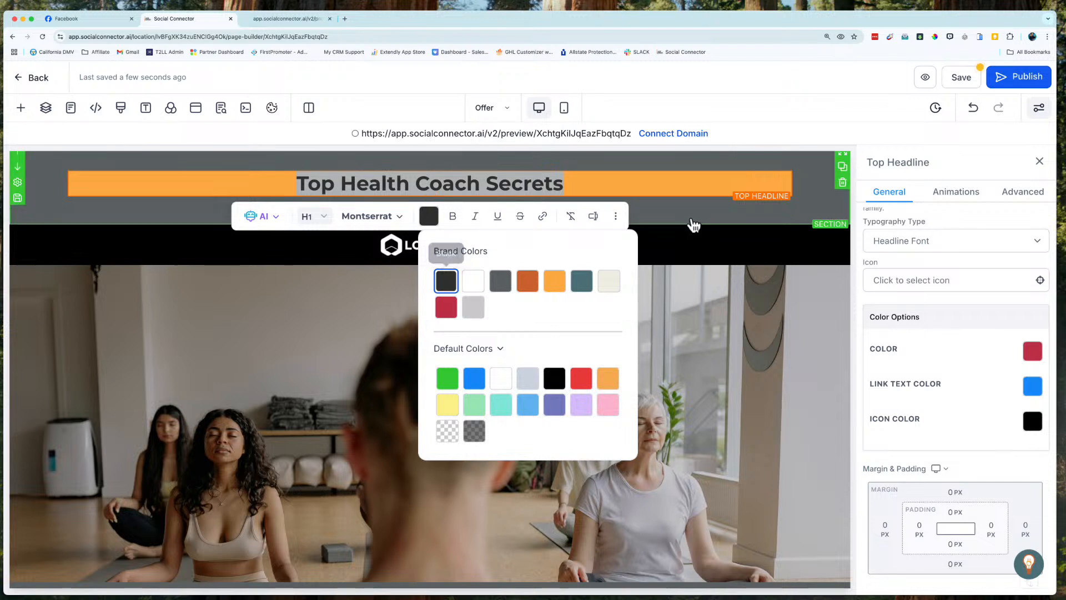
left_click(665, 199)
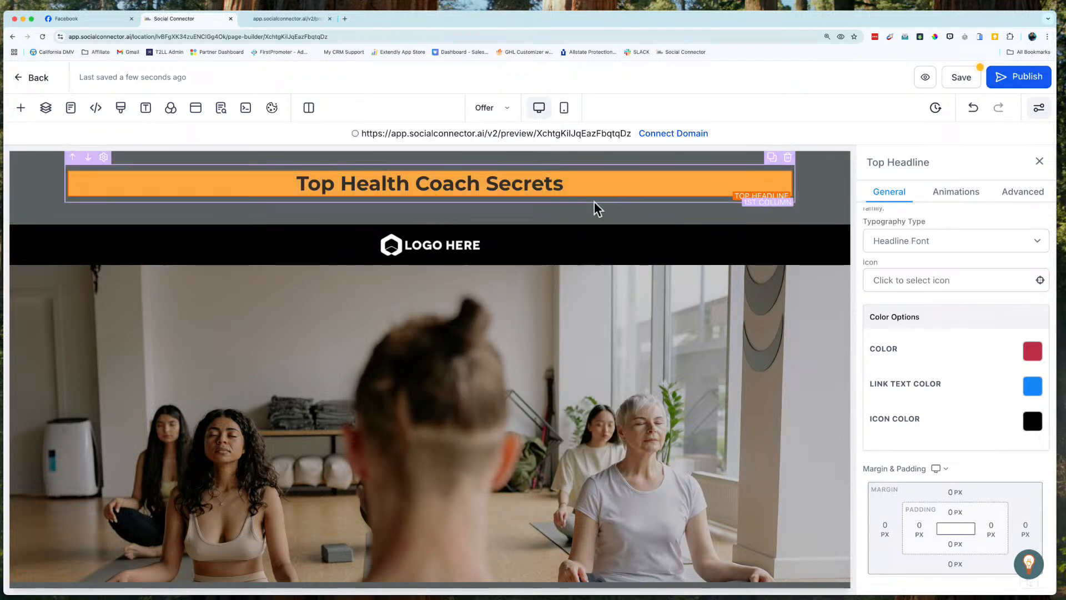
Step: Try left alignment on the top headline's text and return it to center alignment
left_click(529, 182)
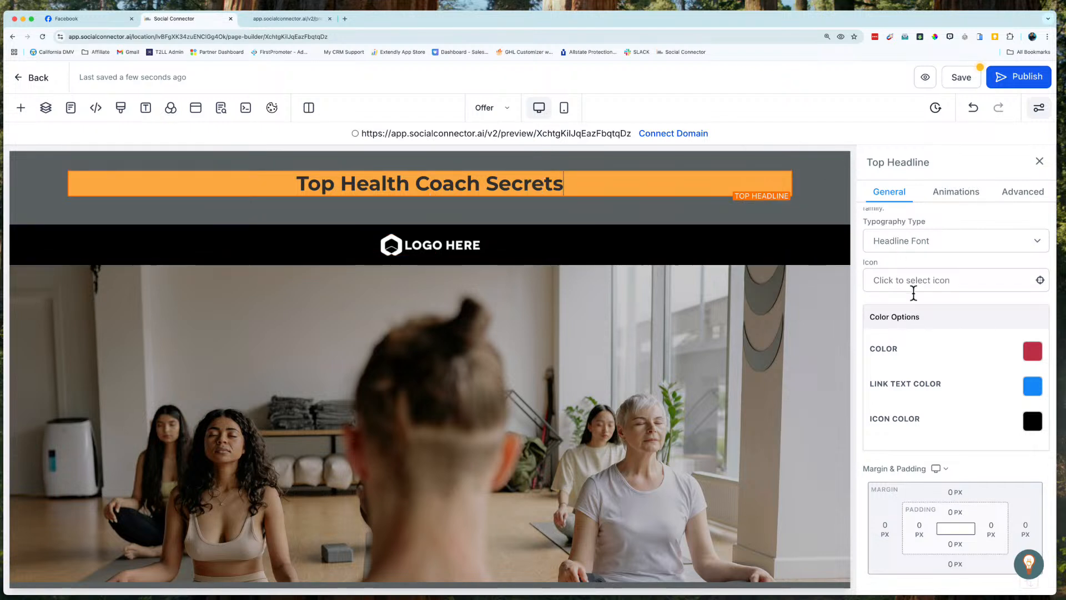
scroll(931, 383, "up", 4)
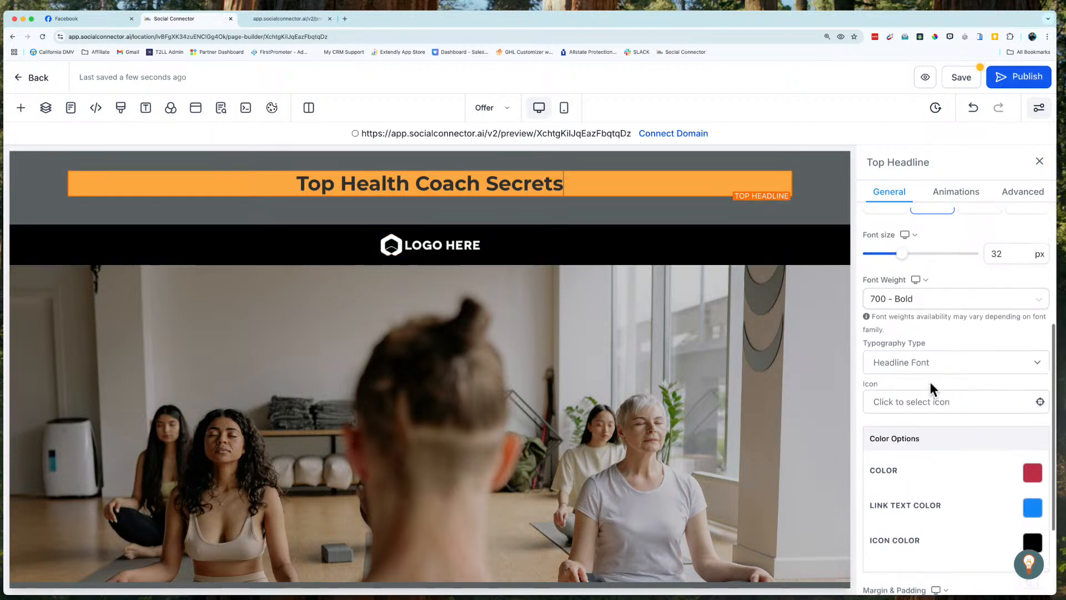
scroll(980, 383, "up", 7)
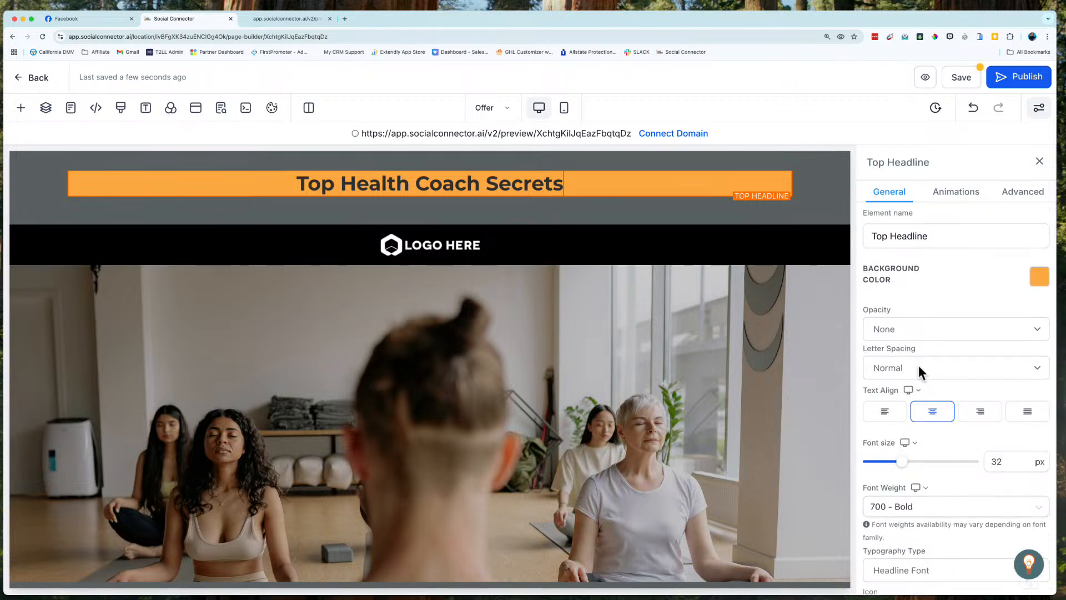
left_click(883, 421)
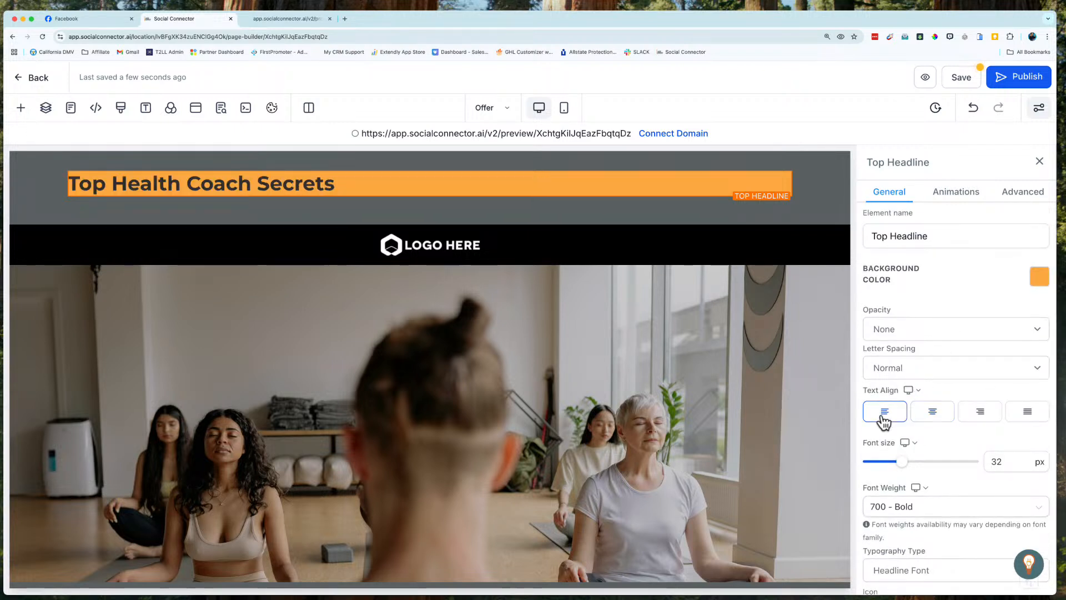
left_click(938, 423)
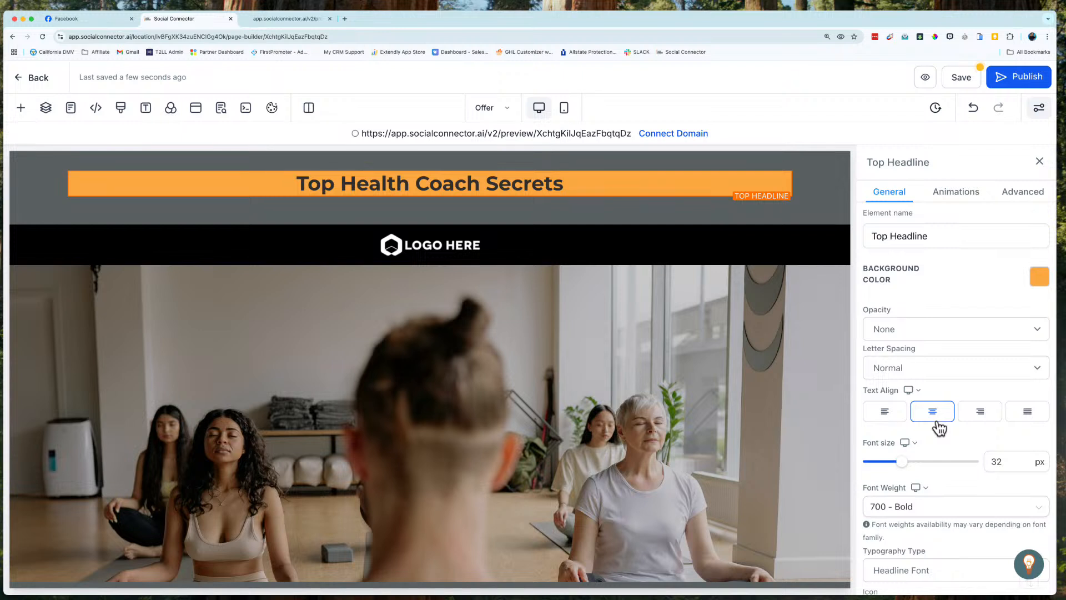
Step: Set the top headline's font size to 48 px, check it in the mobile view and return to the desktop view
scroll(938, 427, "down", 3)
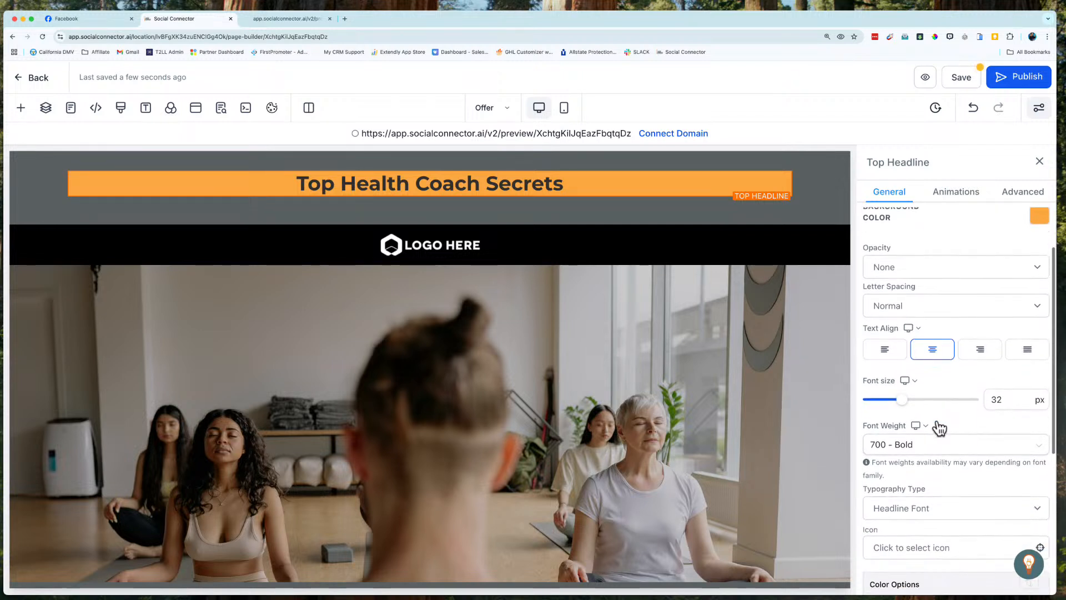
scroll(939, 428, "down", 3)
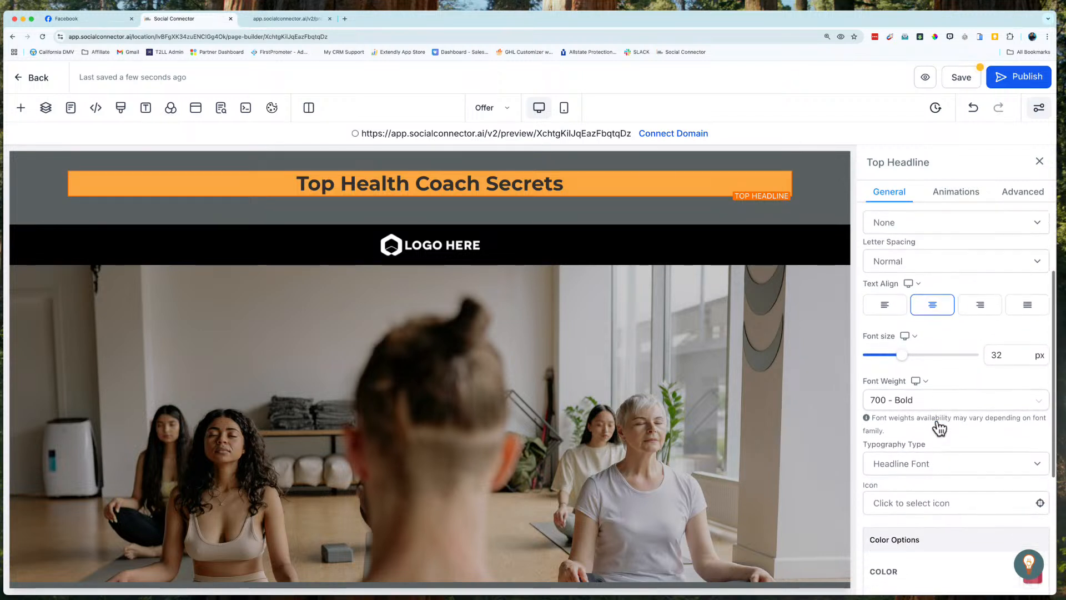
left_click(999, 331)
double_click(999, 333)
type("48")
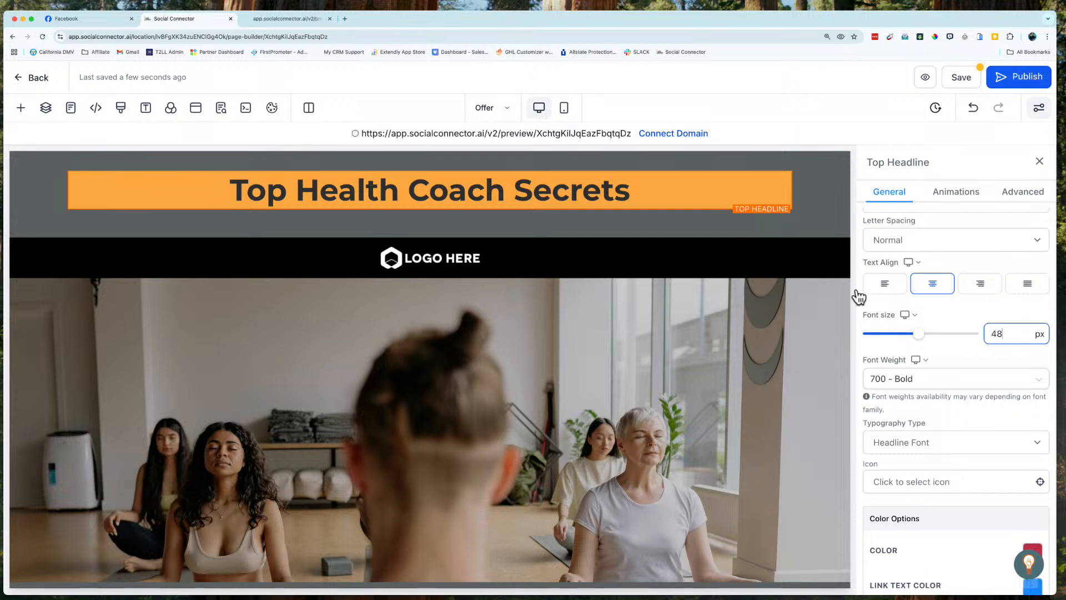
left_click(564, 109)
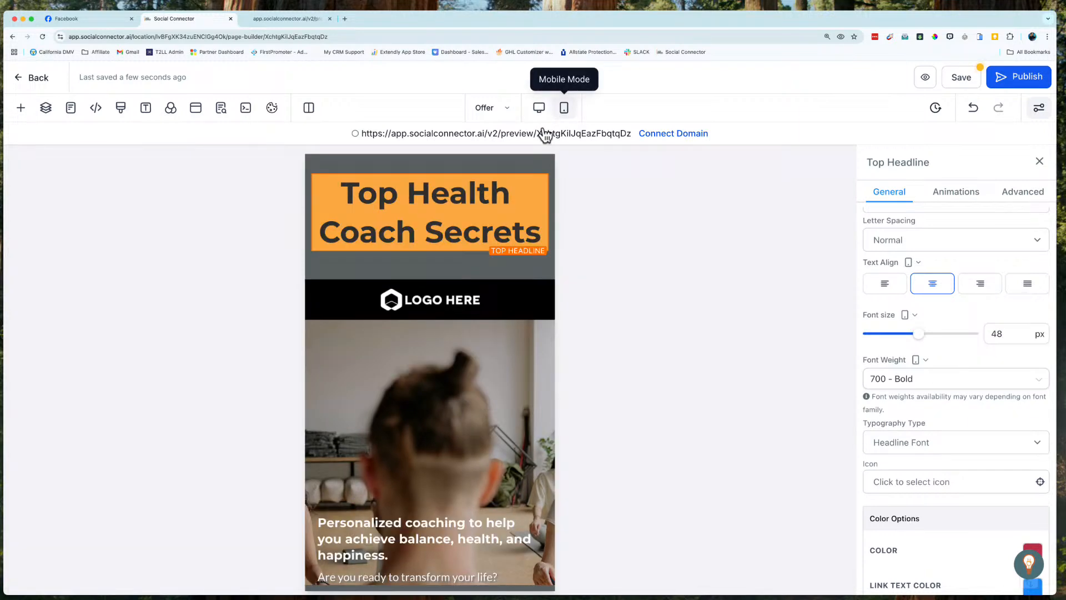
left_click(539, 109)
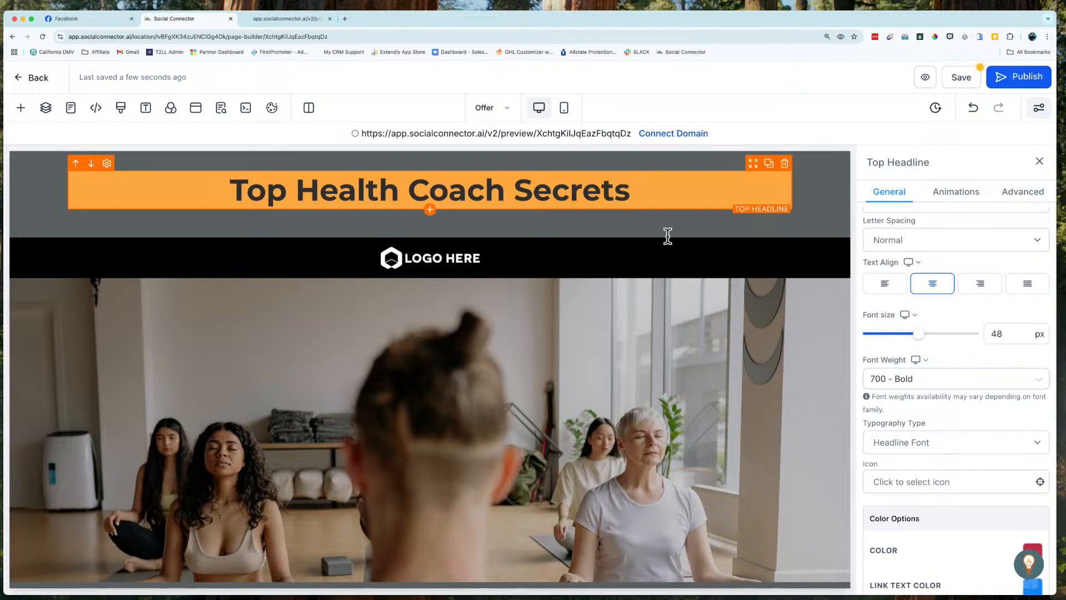
Step: Try the 100 - Thin and 200 - Extra Light font weights on the top headline, and return it to 700 - Bold
scroll(946, 481, "down", 2)
scroll(942, 276, "up", 1)
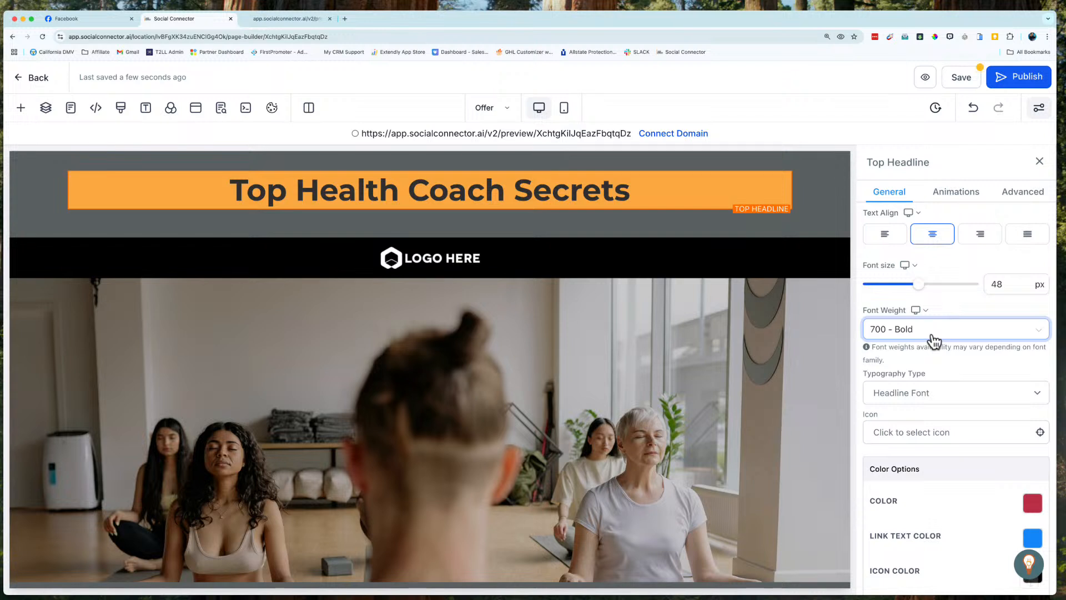
left_click(934, 333)
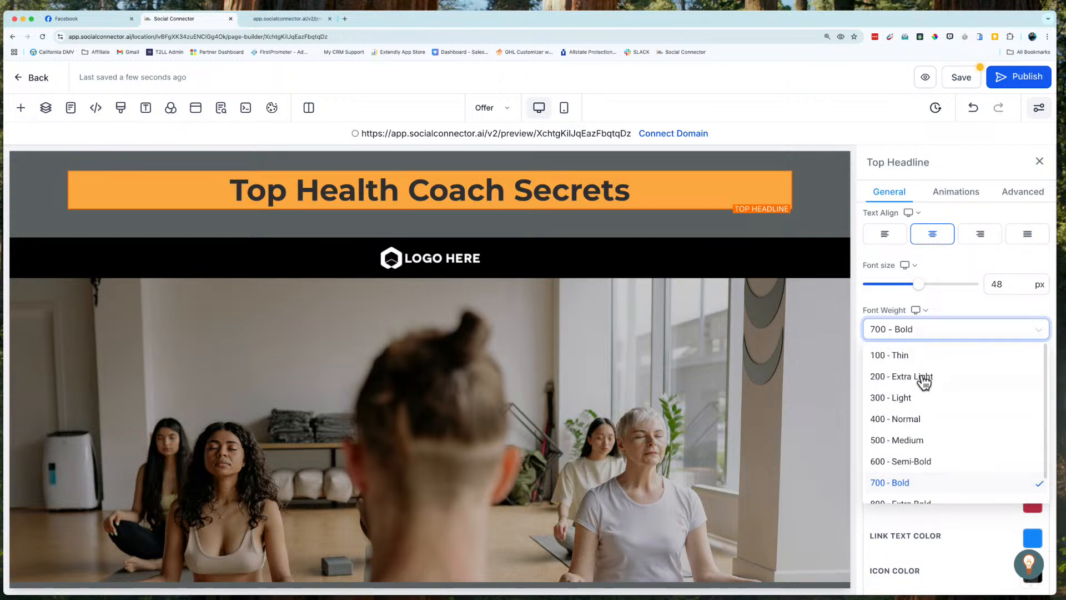
left_click(905, 358)
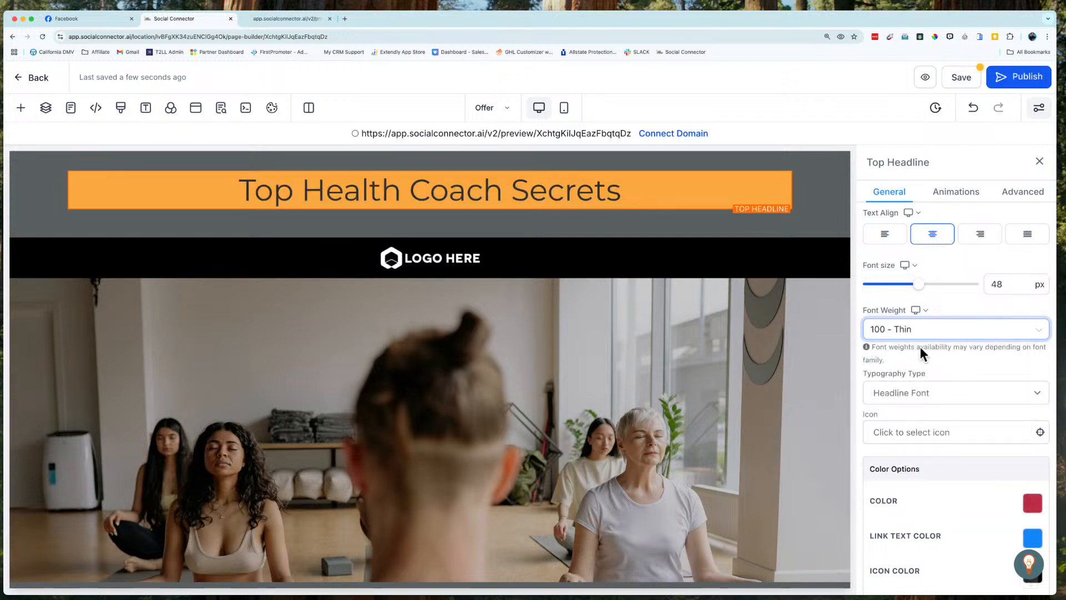
left_click(917, 330)
left_click(902, 373)
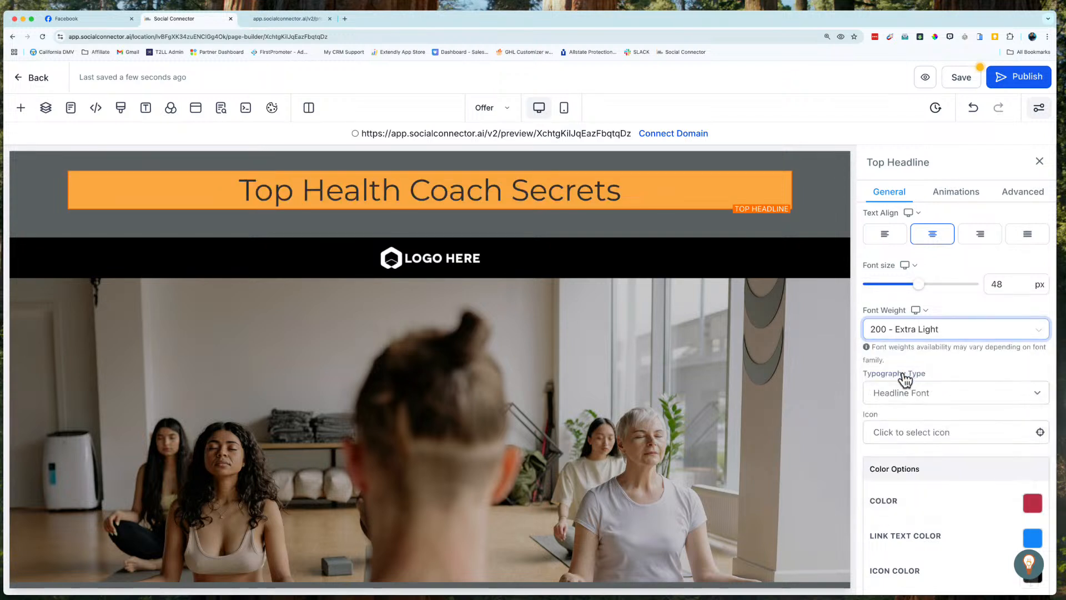
left_click(909, 340)
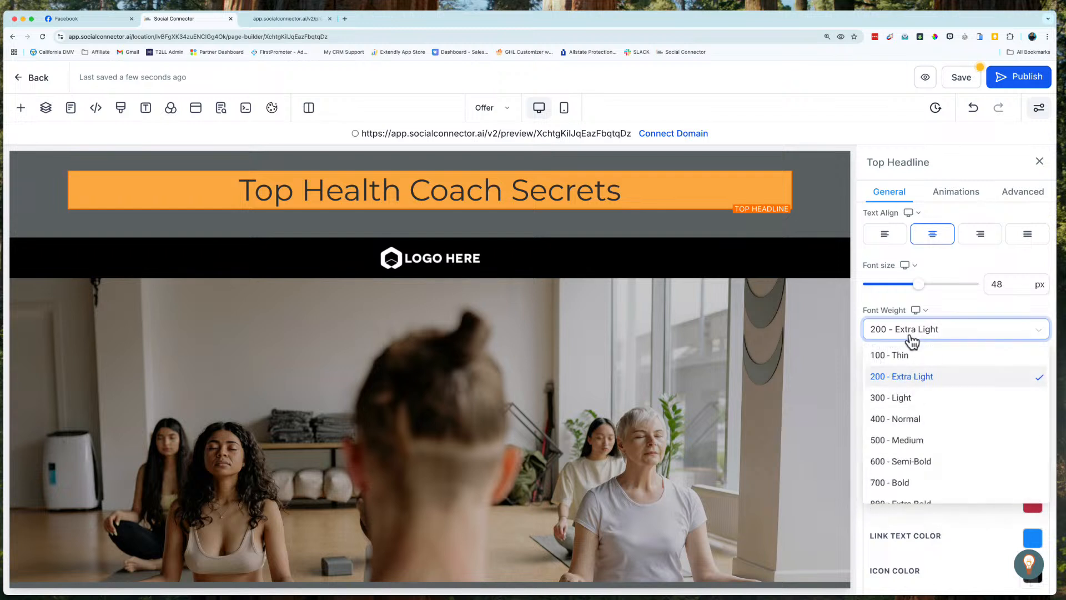
left_click(903, 486)
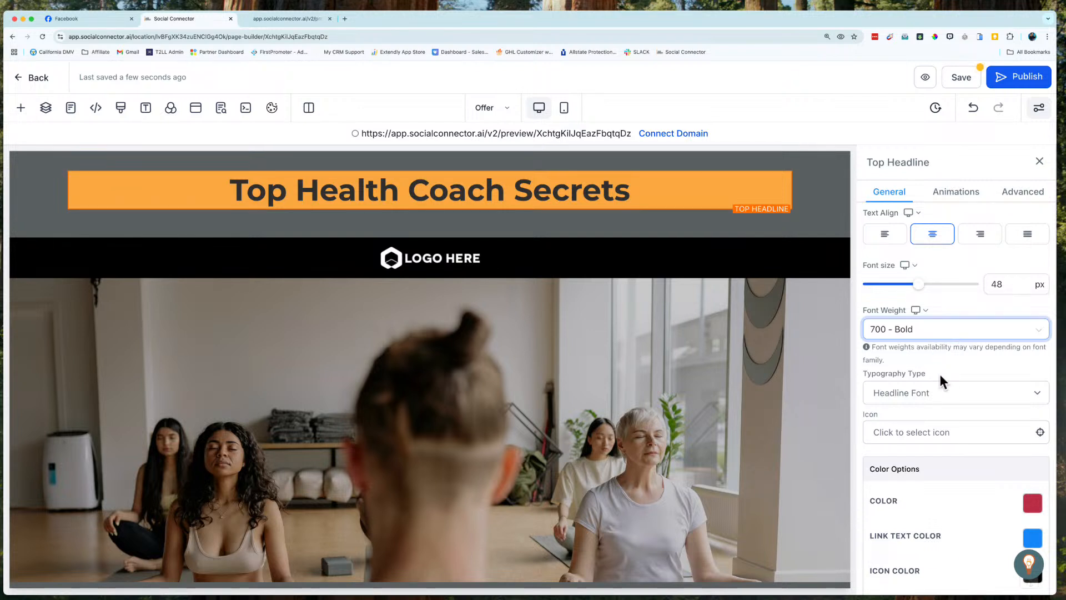
Step: Set the page's global headline font to the Google font Poppins
scroll(928, 386, "down", 2)
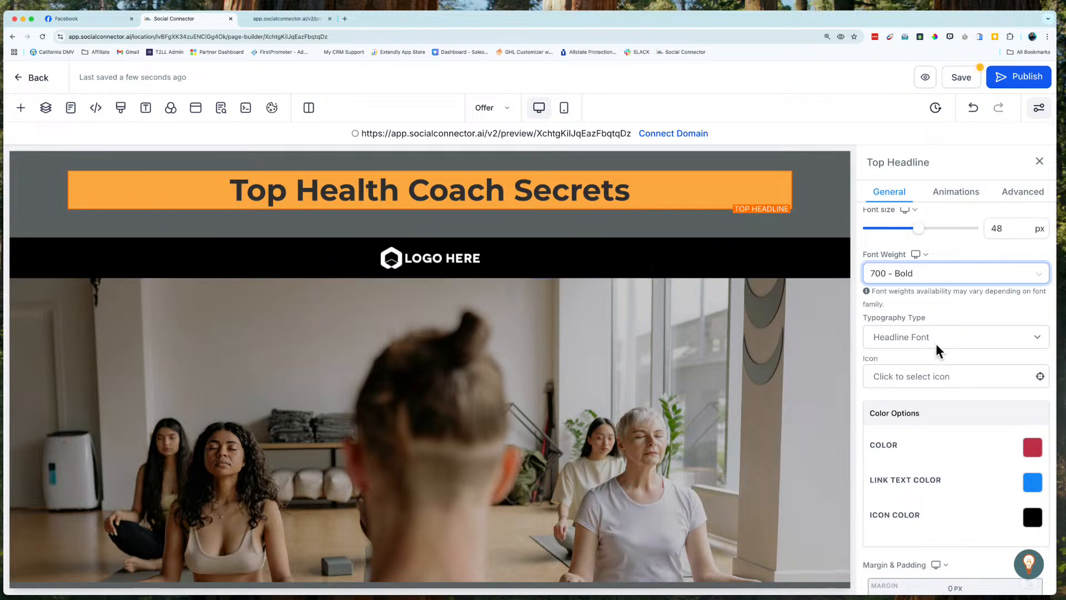
left_click(148, 110)
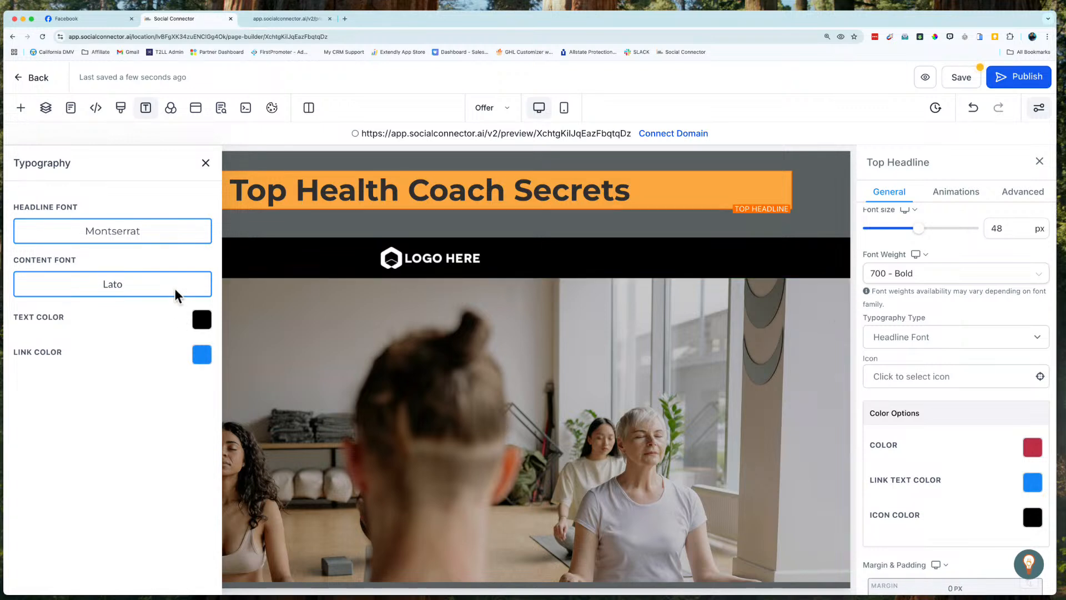
left_click(157, 237)
left_click(436, 286)
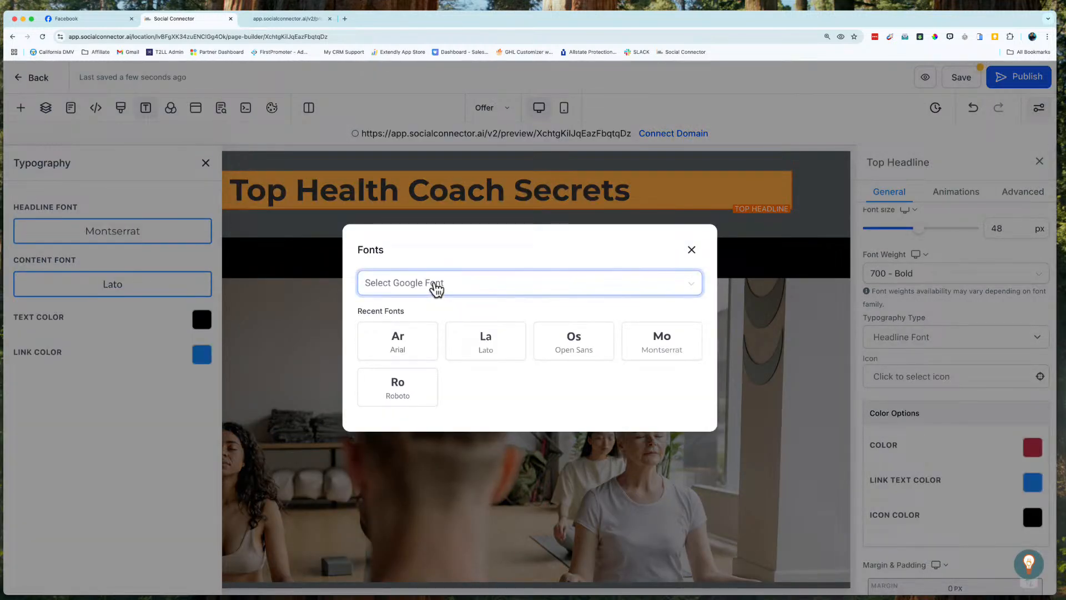
type("poppi")
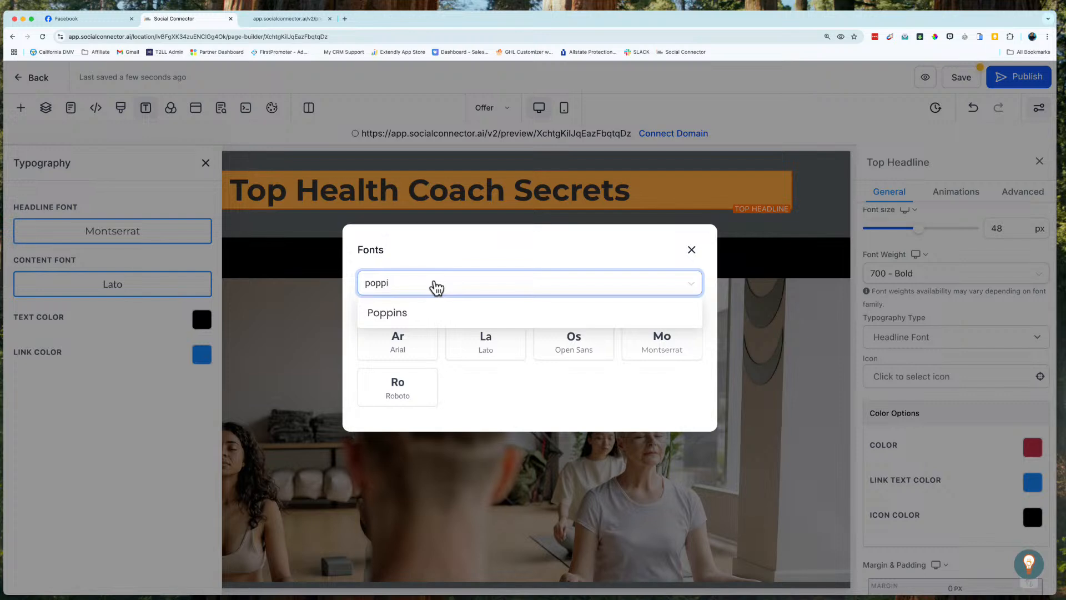
left_click(415, 316)
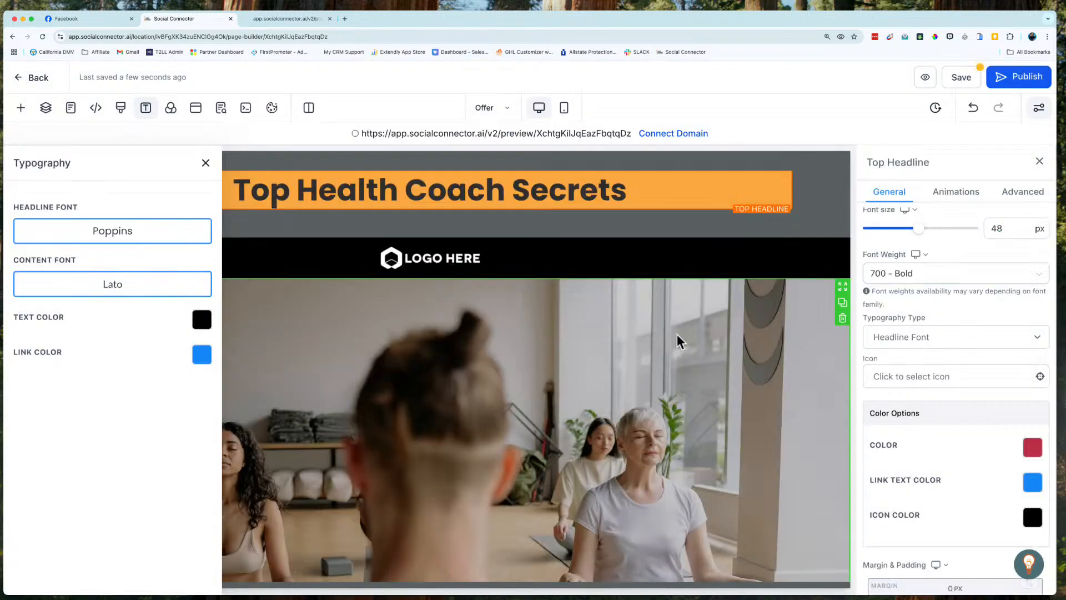
Step: Check which typography type the hero section's sub headline and the paragraph below it use
scroll(566, 373, "down", 10)
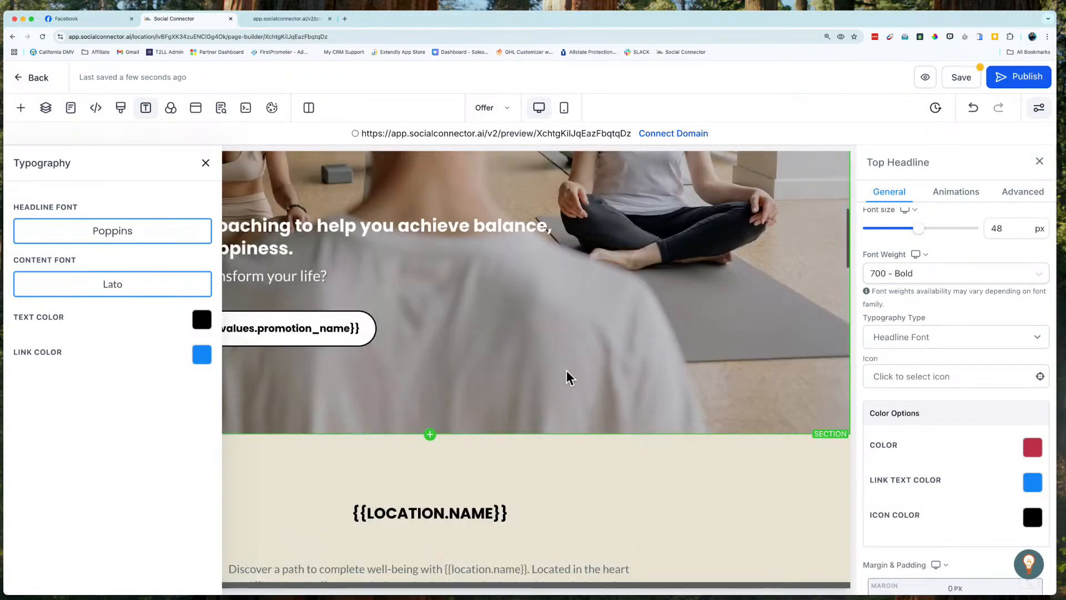
left_click(485, 236)
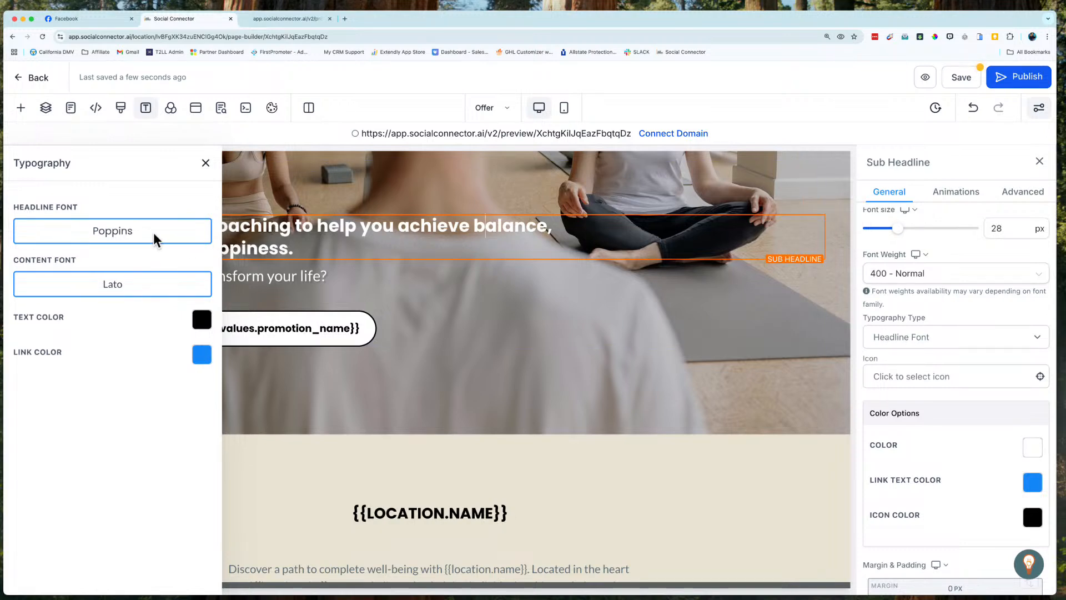
scroll(475, 300, "up", 10)
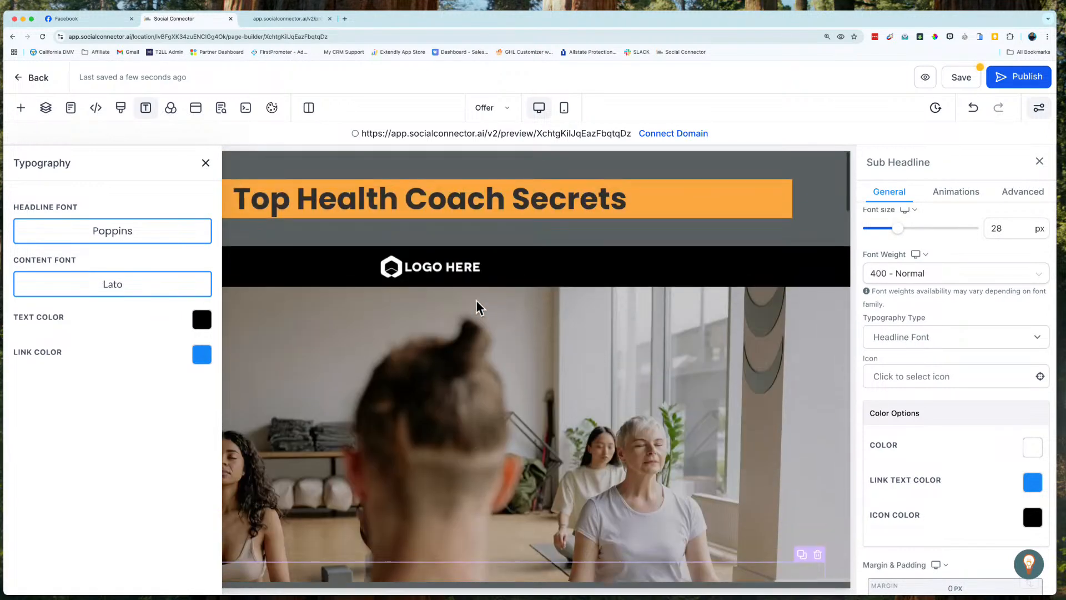
scroll(476, 300, "down", 10)
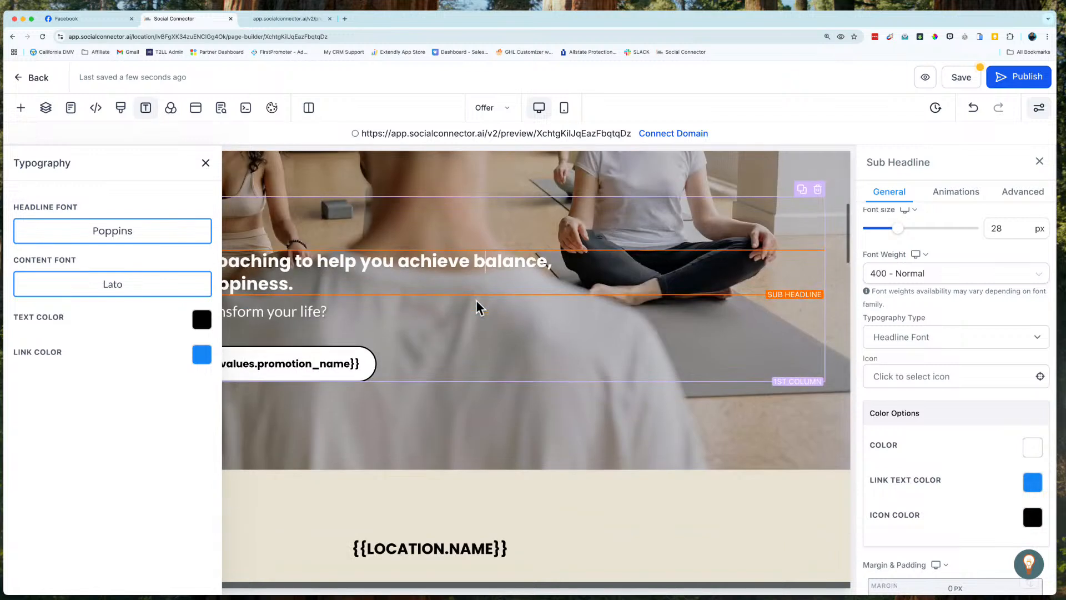
left_click(269, 301)
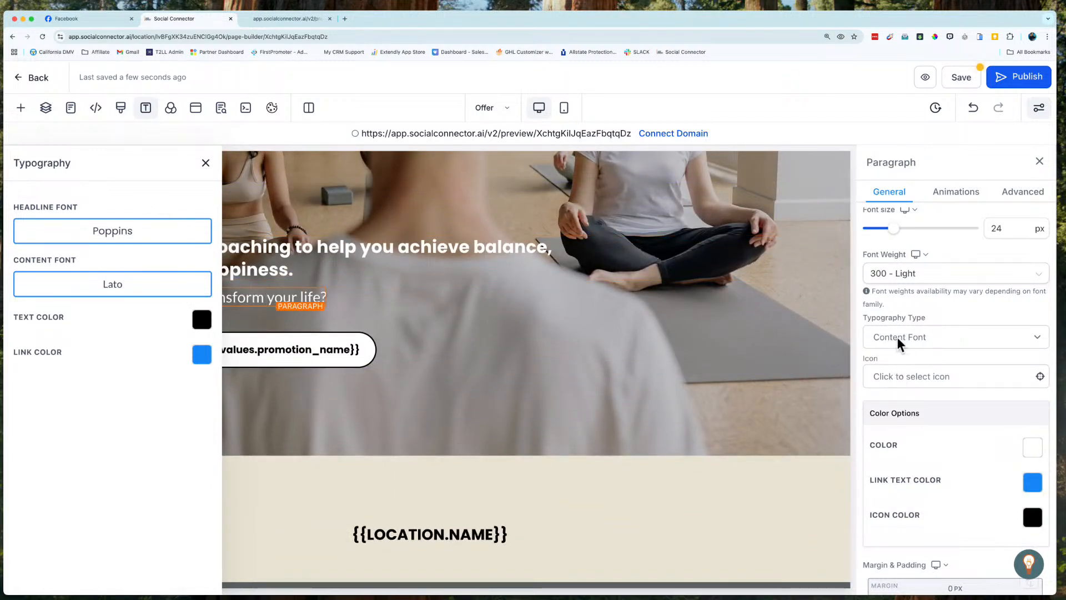
Step: Set the page's global content font to the Google font Aleo and check it on the paragraph text
left_click(113, 294)
left_click(374, 284)
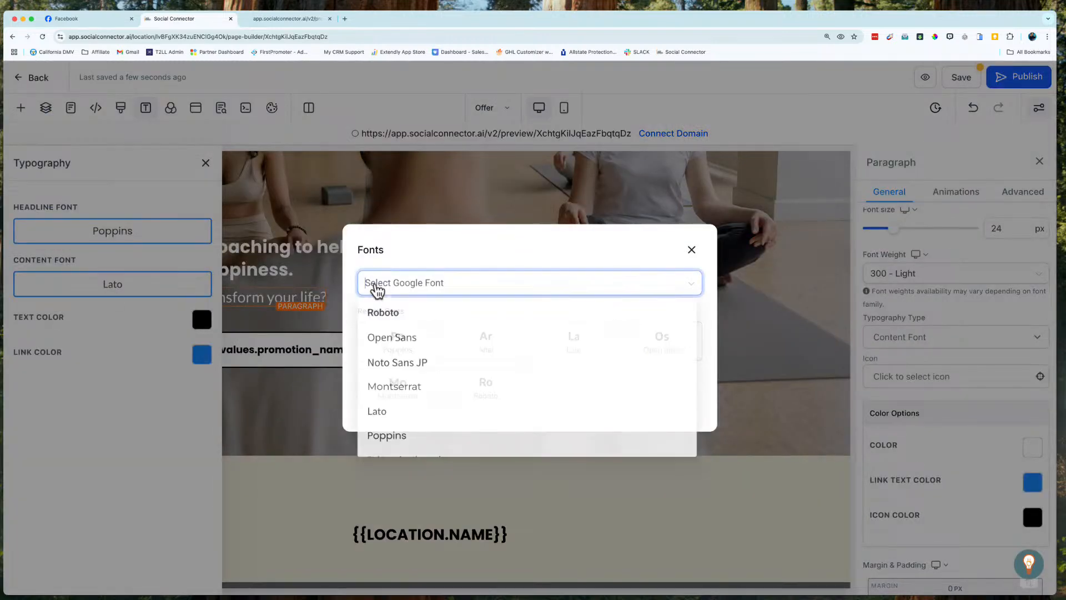
type("Aleo")
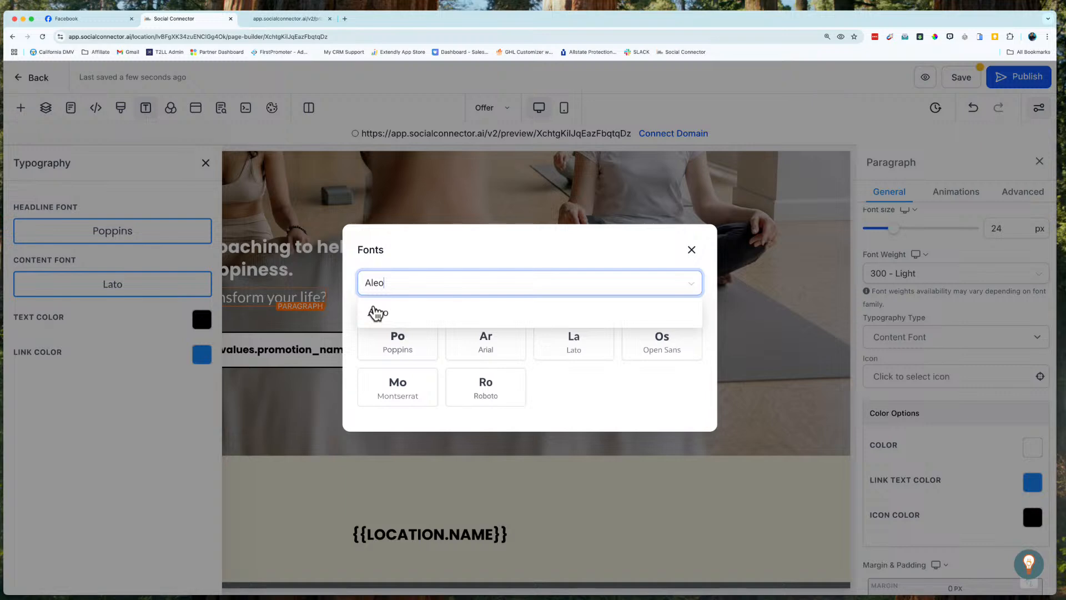
left_click(377, 313)
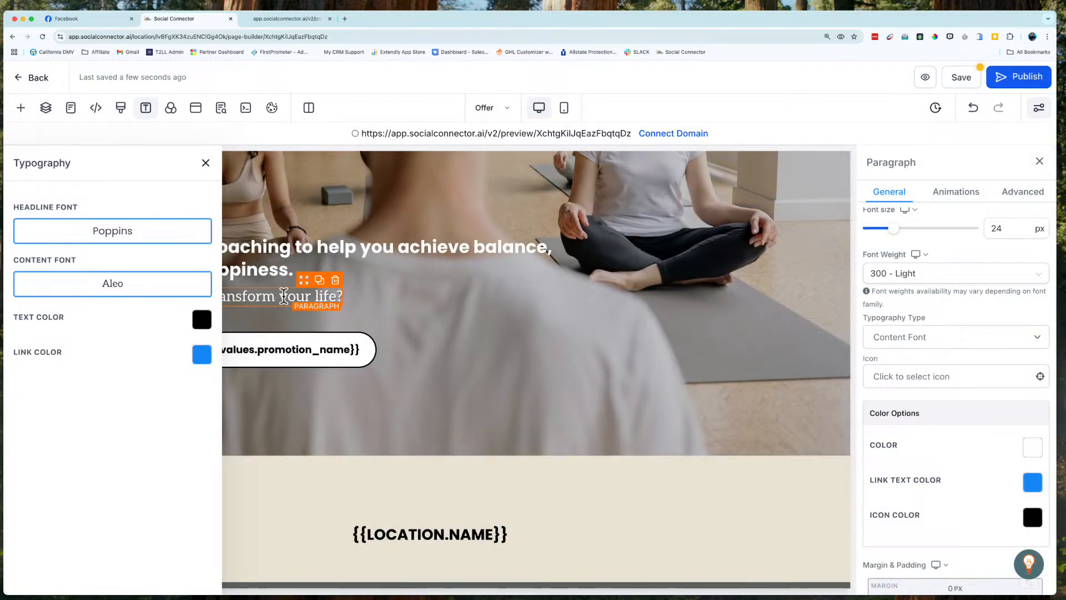
scroll(592, 502, "down", 5)
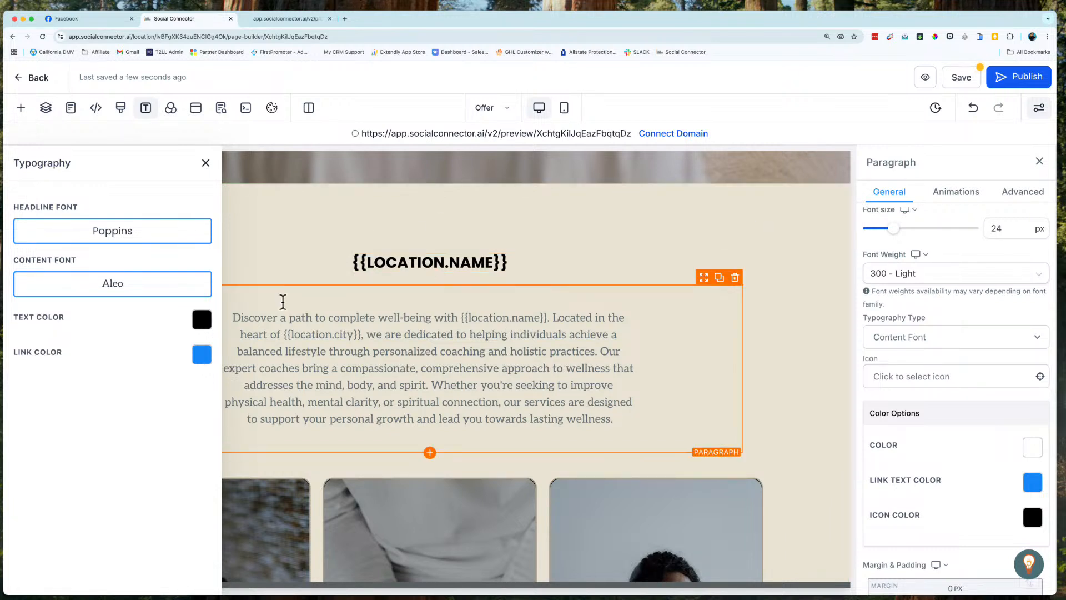
Step: Set the page's global text color to the near-black brand color and the link color to the dark orange brand color
left_click(201, 319)
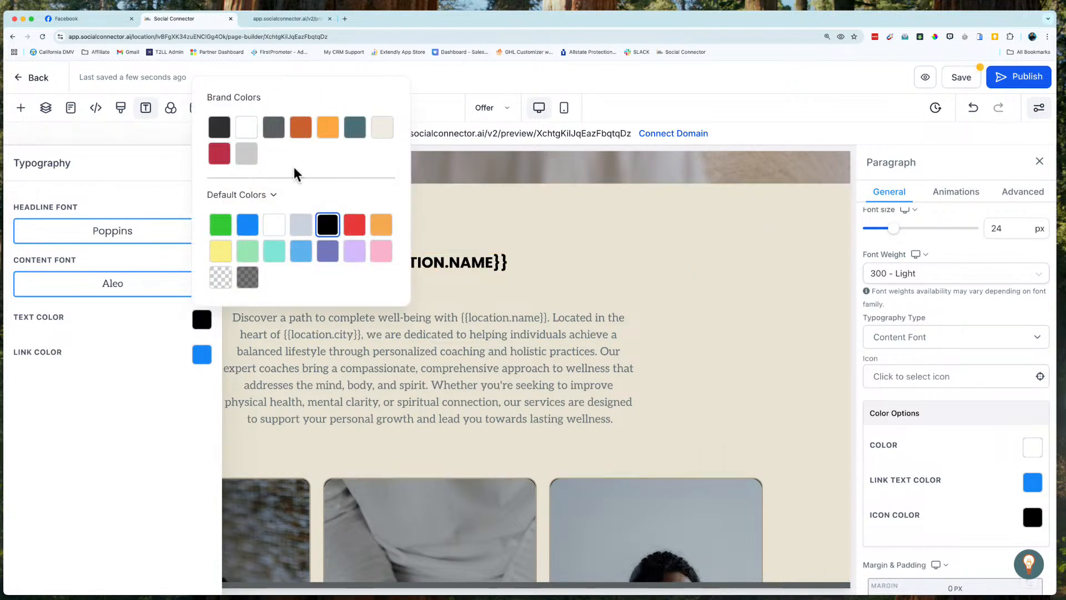
left_click(219, 131)
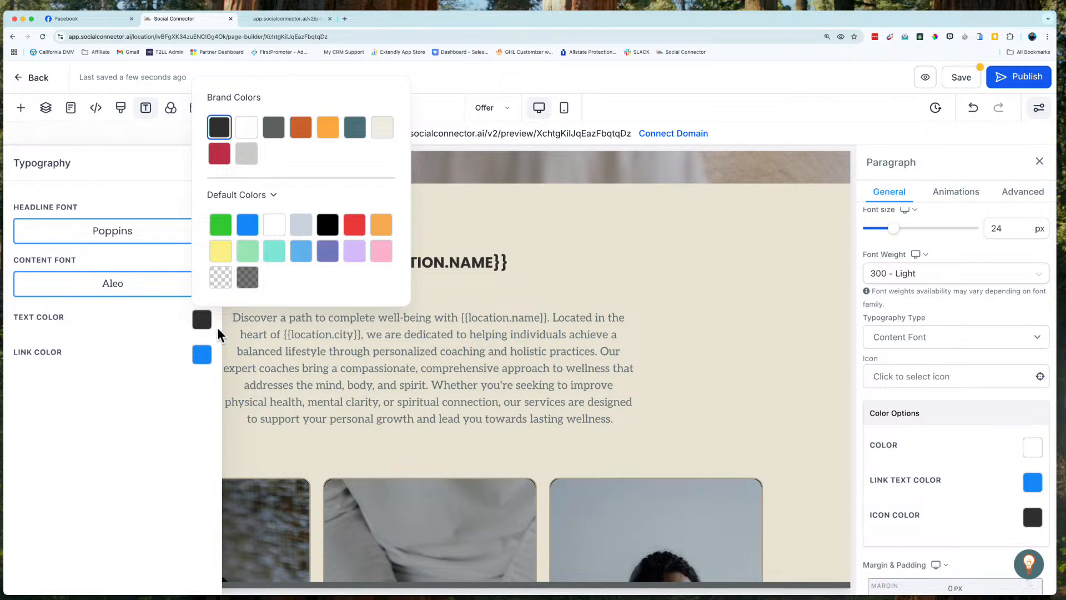
left_click(204, 356)
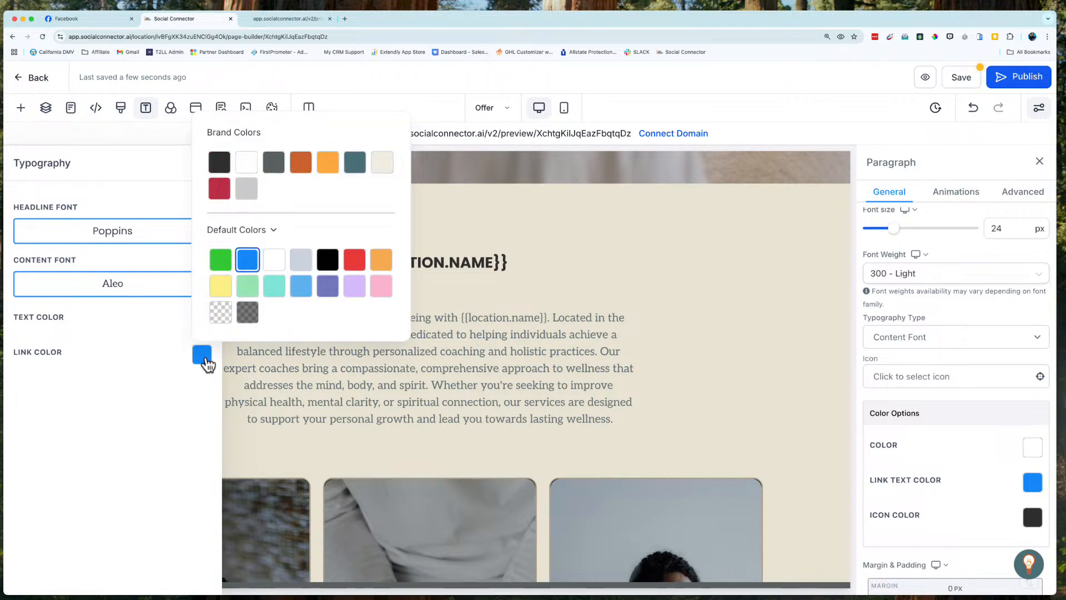
left_click(302, 165)
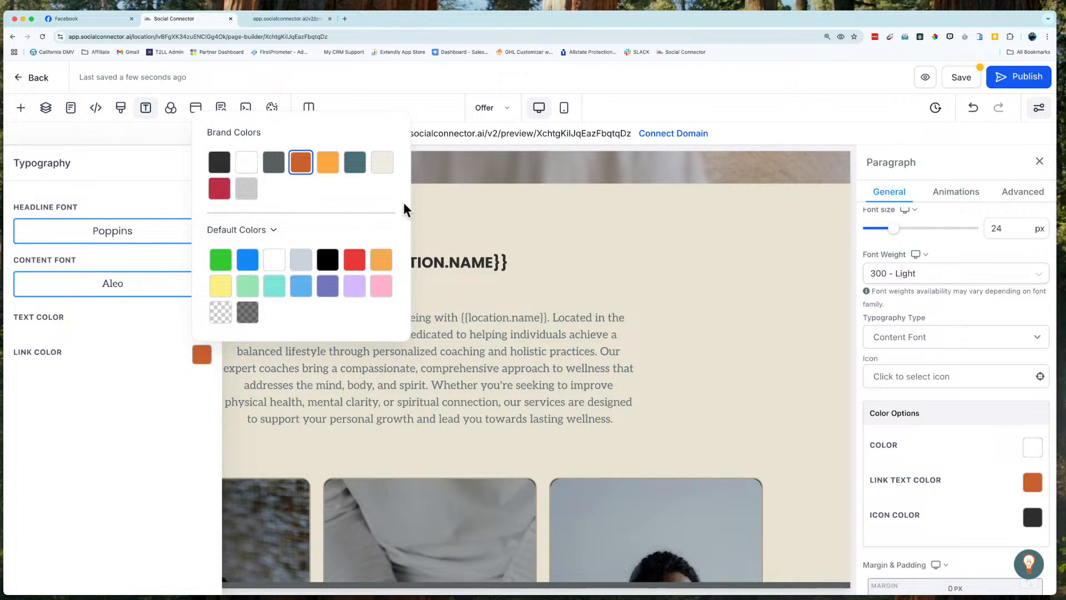
left_click(659, 269)
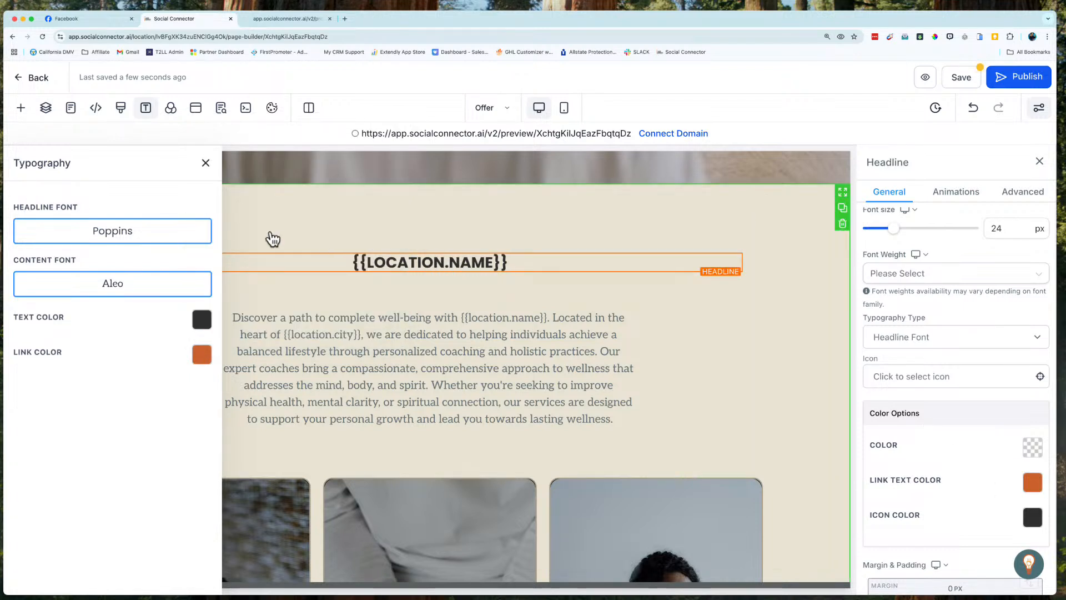
left_click(207, 162)
Step: Give the top headline a custom font, Montserrat, and compare it with the hero section's text
scroll(385, 278, "up", 10)
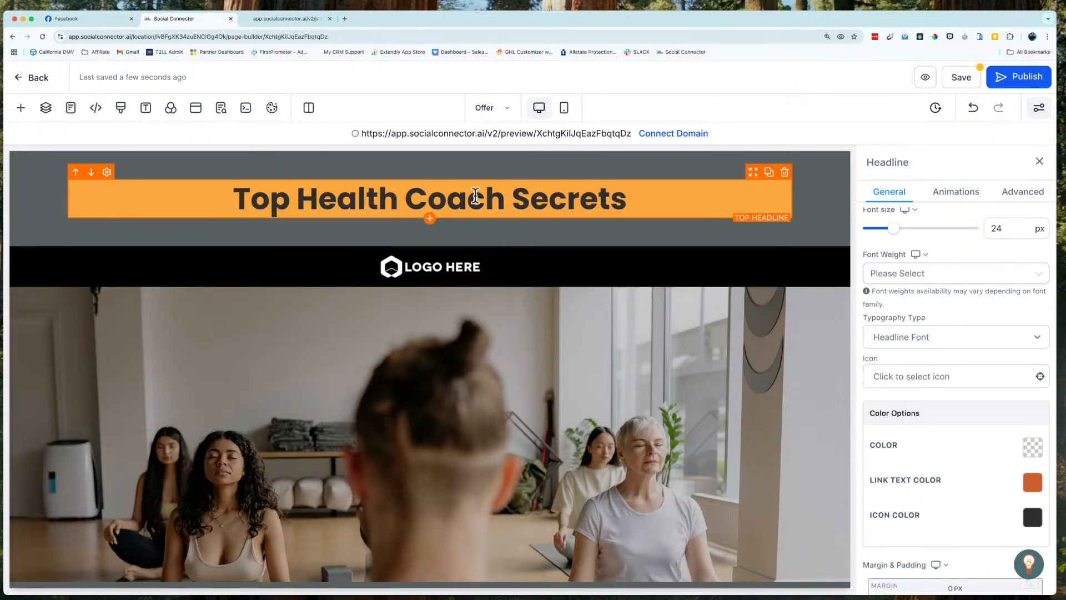
left_click(686, 213)
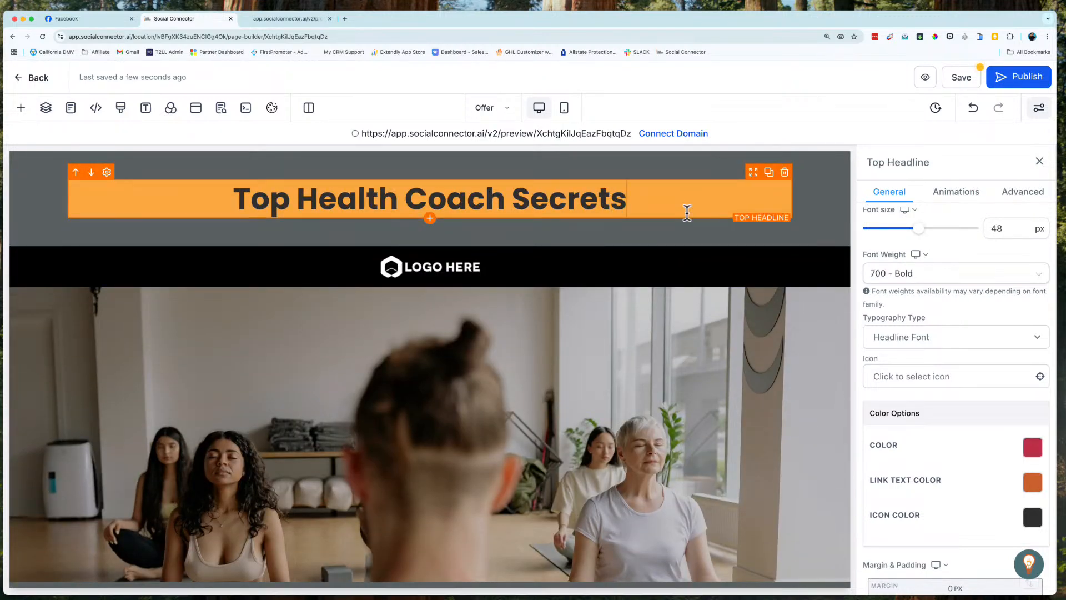
left_click(909, 336)
left_click(902, 363)
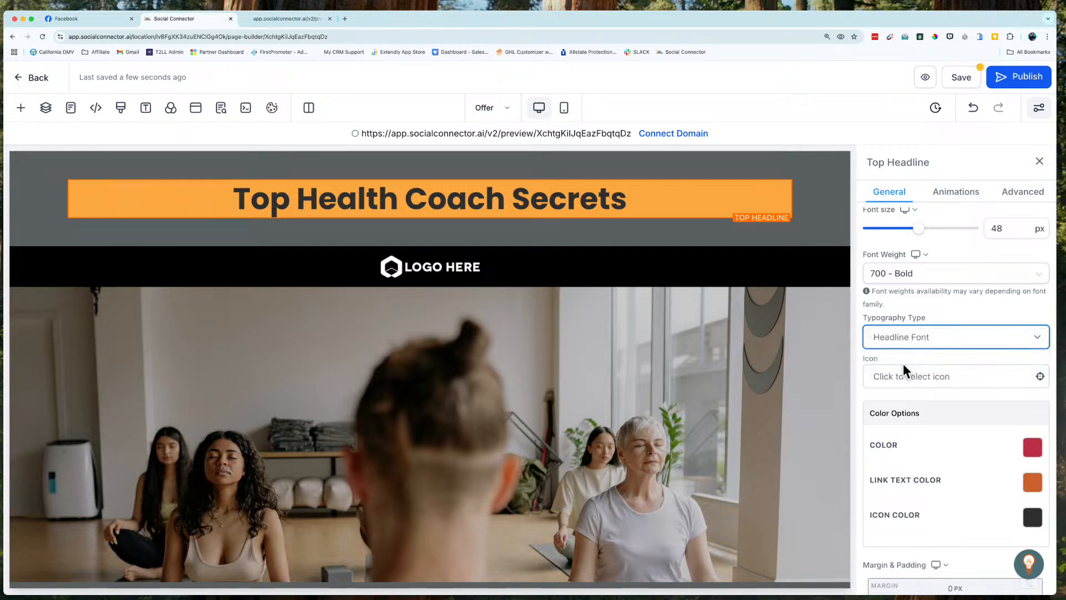
left_click(929, 392)
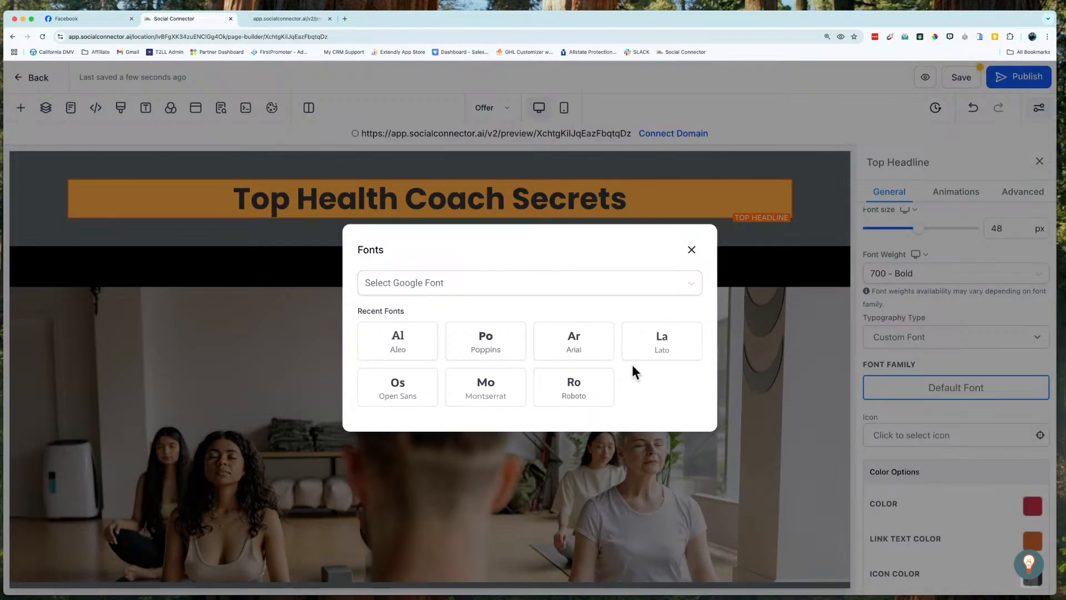
left_click(510, 384)
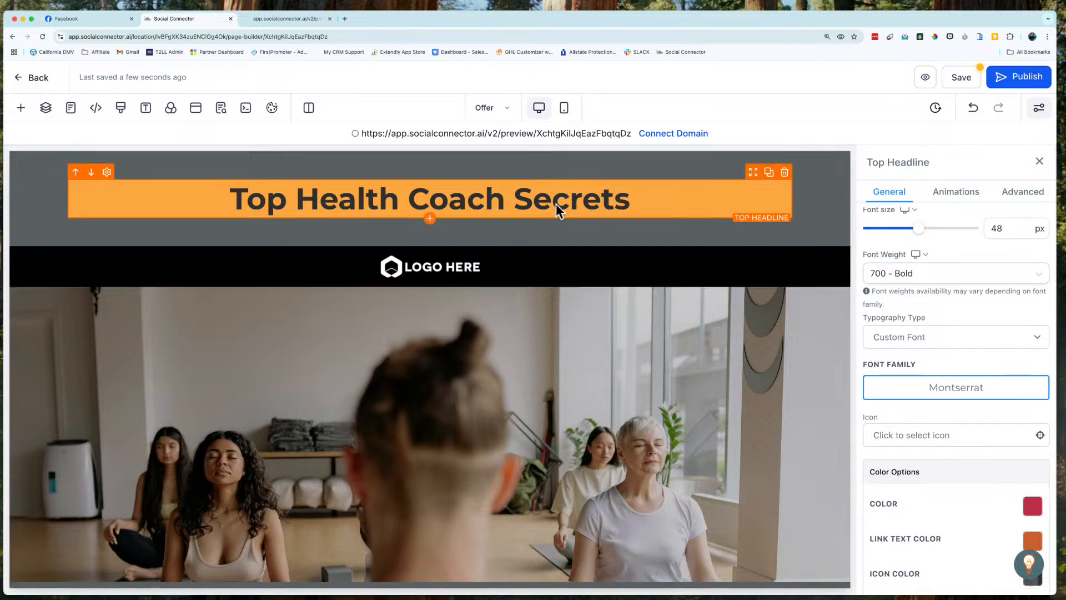
scroll(534, 365, "down", 5)
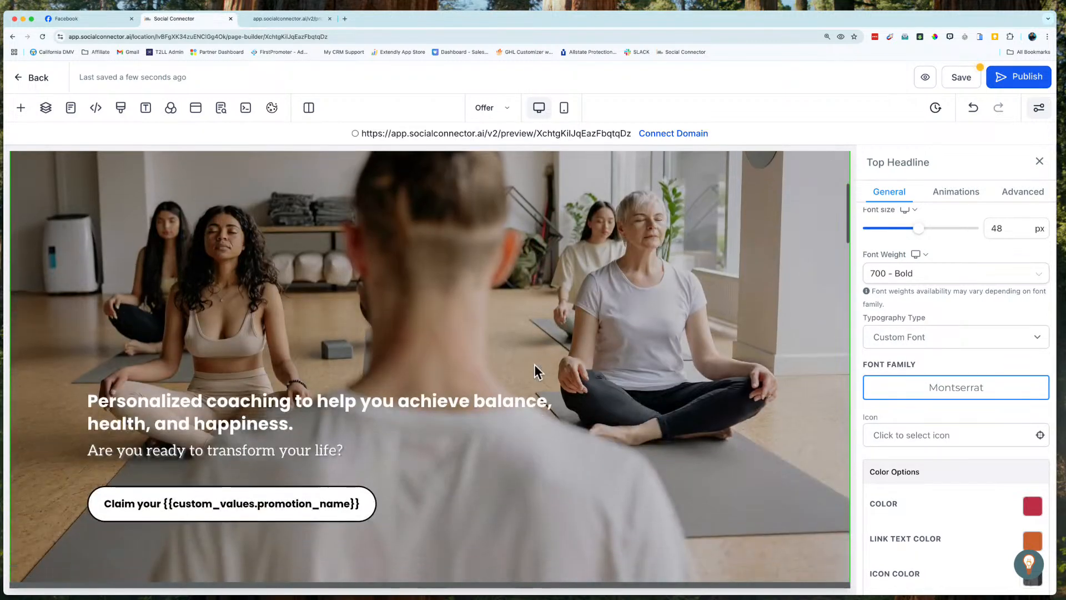
scroll(534, 364, "up", 5)
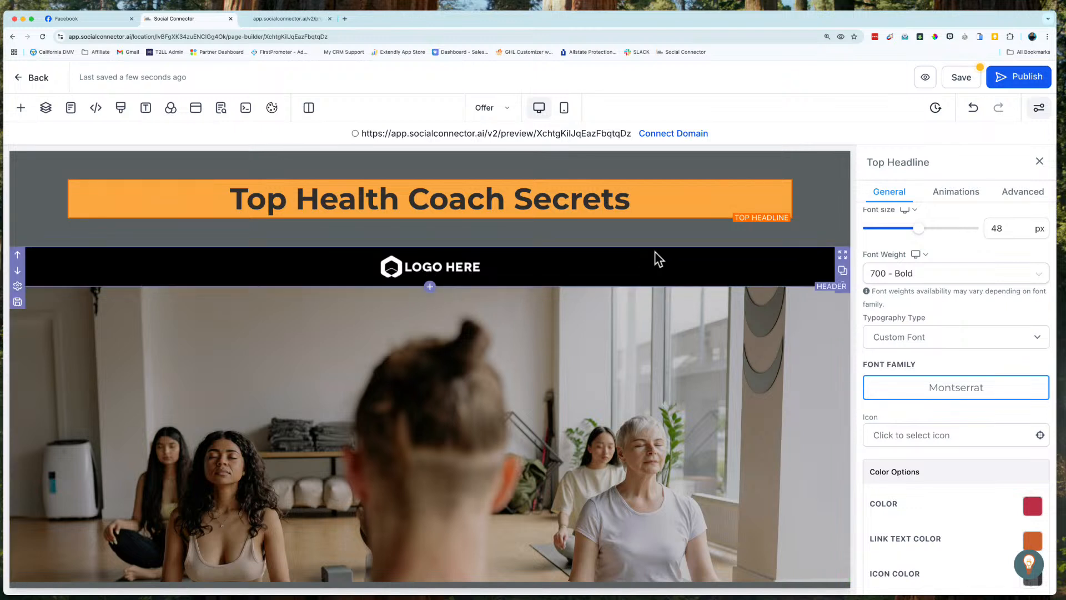
Step: Search the icons for "light" and add the lightbulb icon to the top headline
scroll(934, 422, "down", 4)
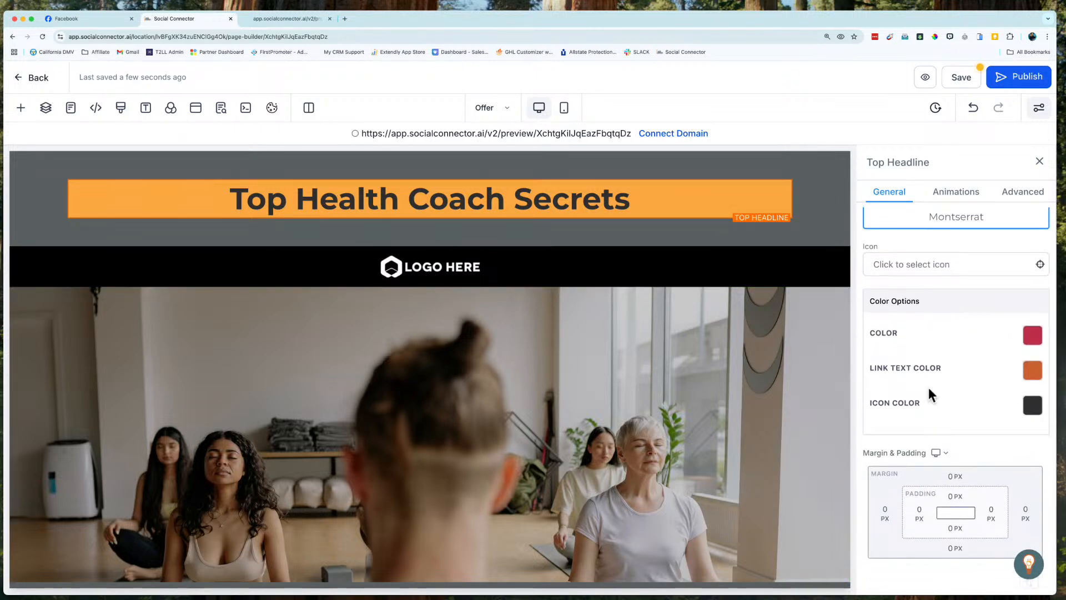
scroll(928, 336, "up", 1)
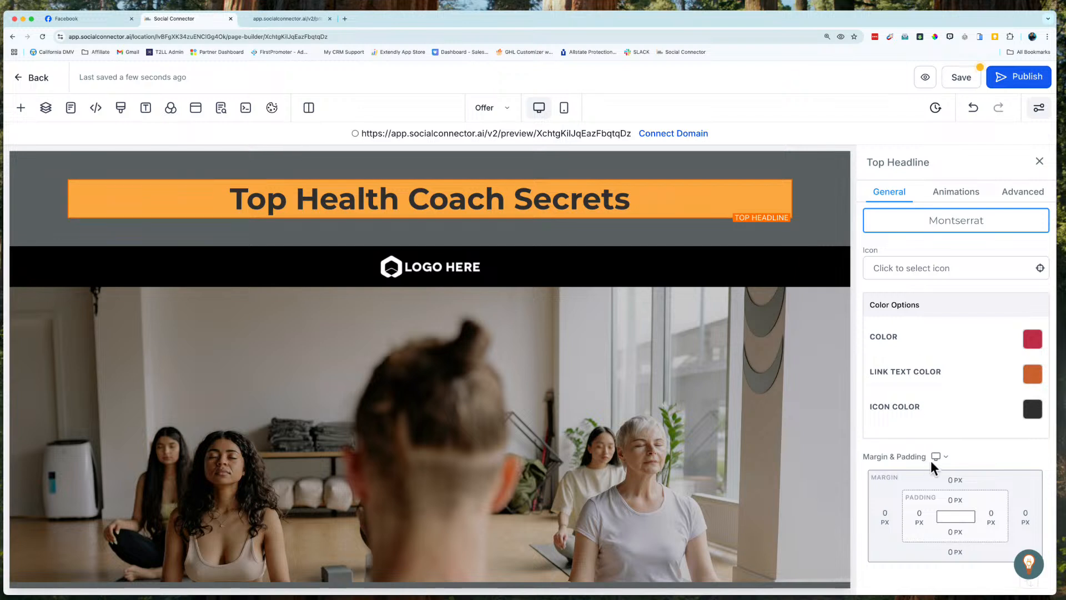
left_click(905, 268)
left_click(904, 295)
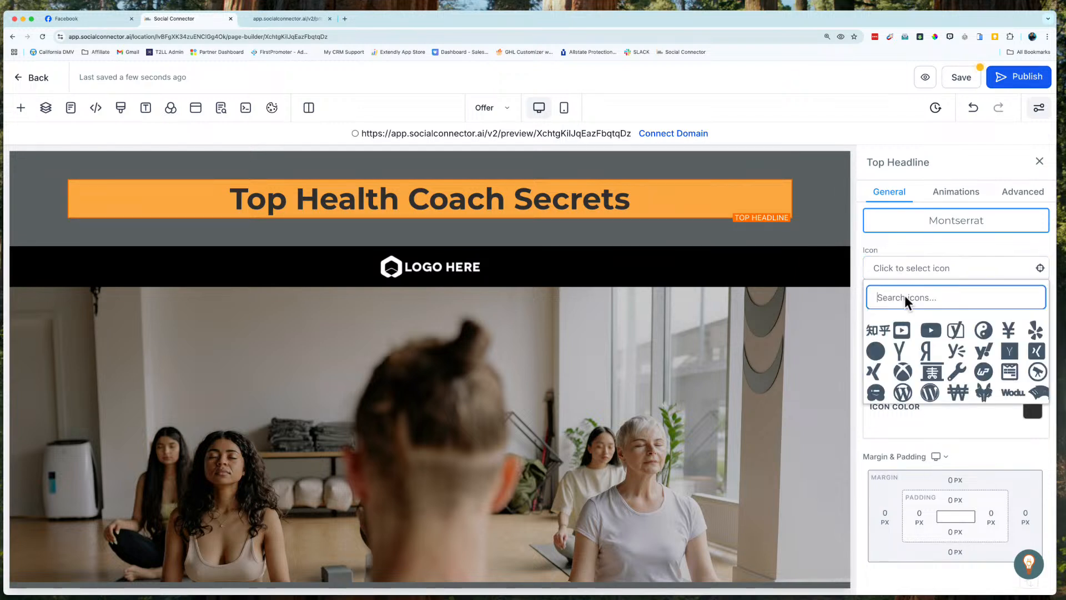
type("light")
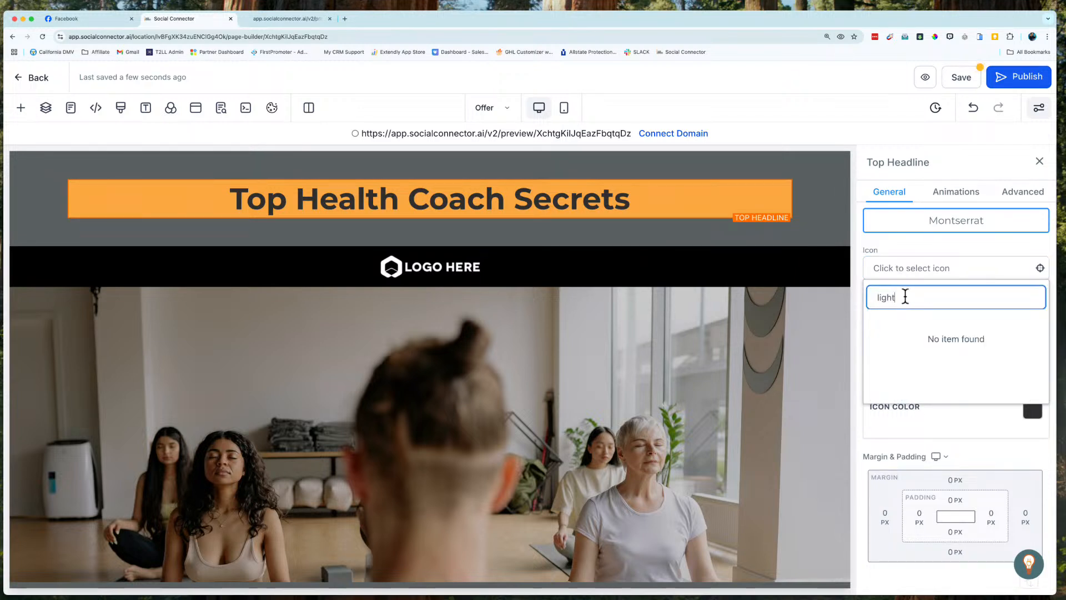
left_click(873, 329)
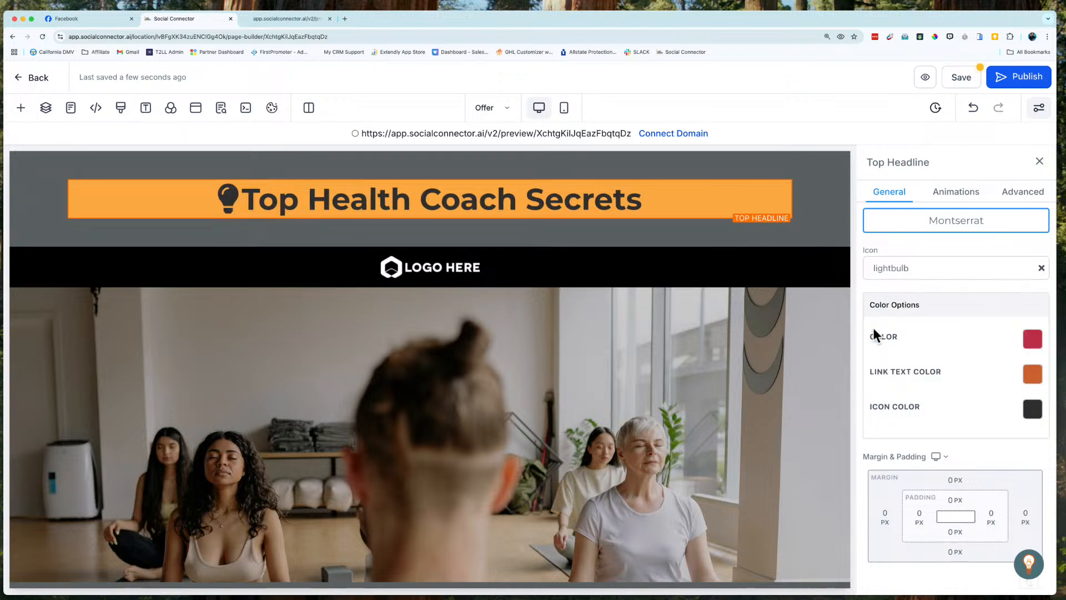
Step: Try the red and white brand colors on the top headline's icon, and set its color to Beige
left_click(1032, 409)
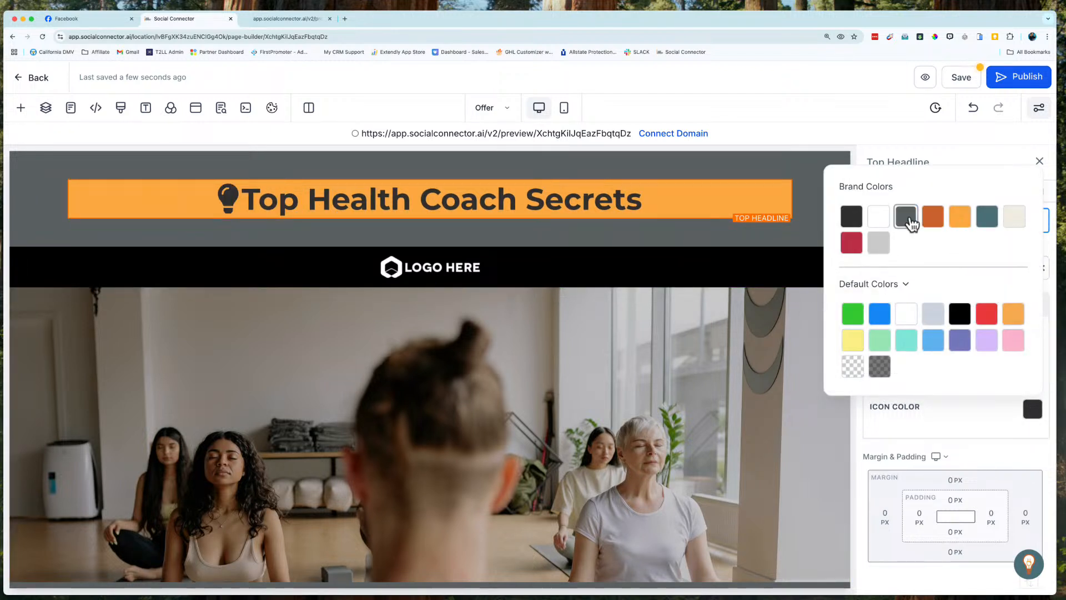
left_click(853, 245)
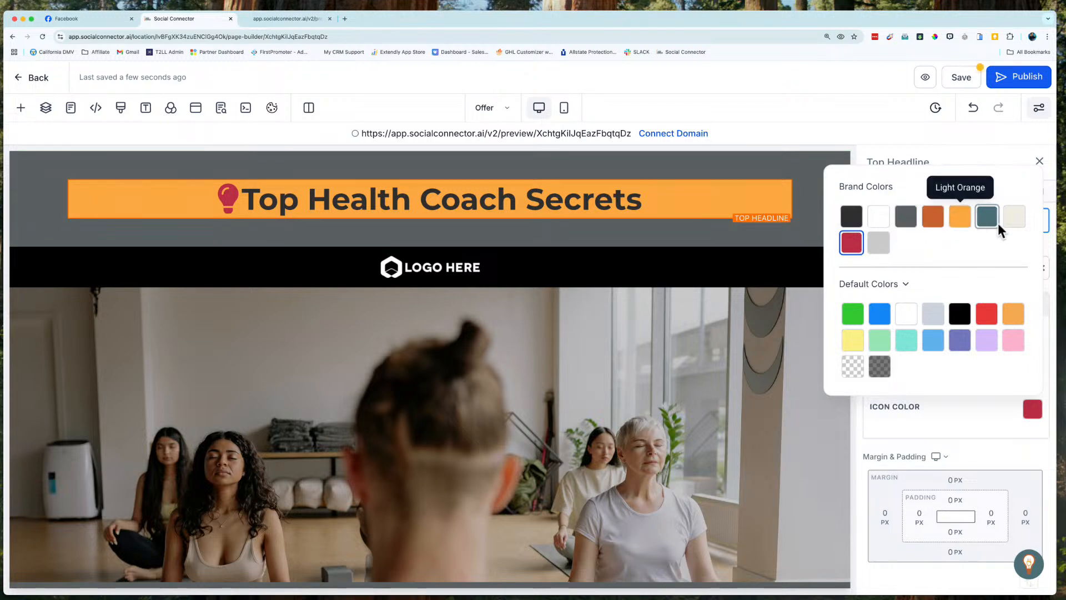
left_click(879, 219)
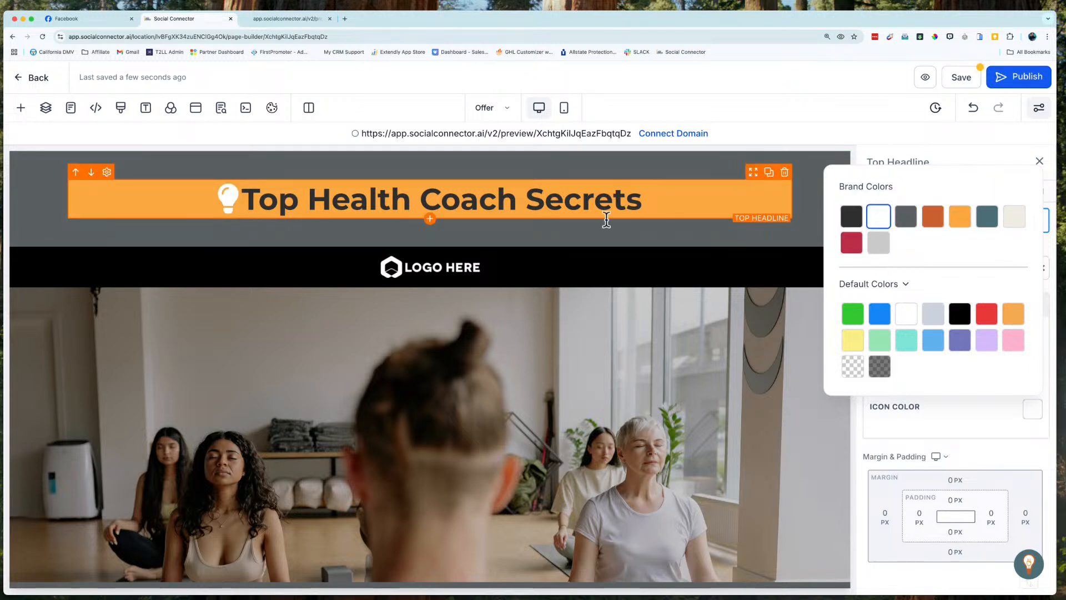
left_click(1014, 216)
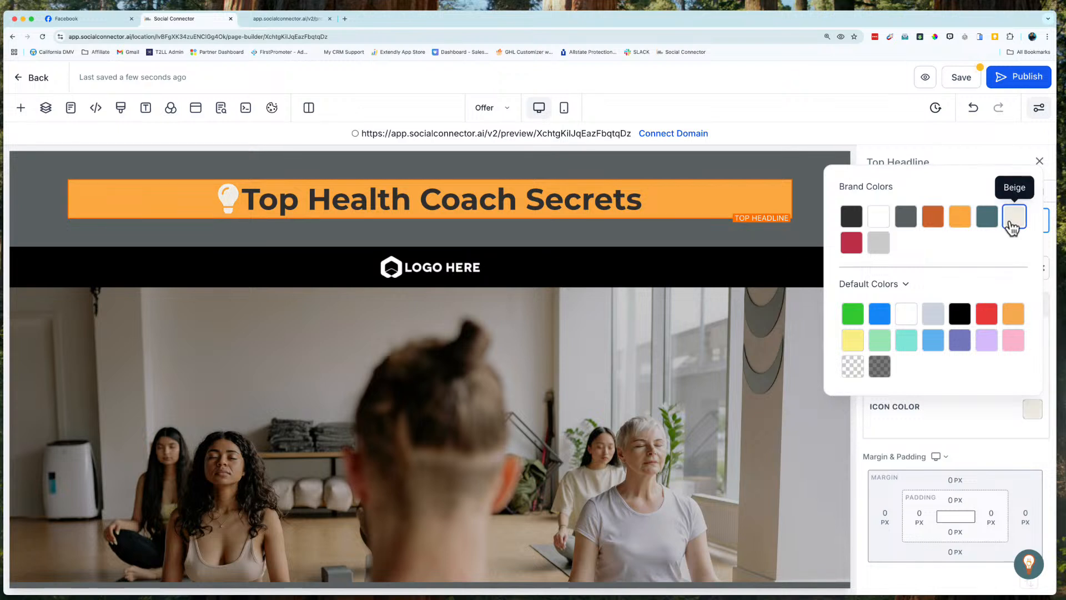
left_click(558, 239)
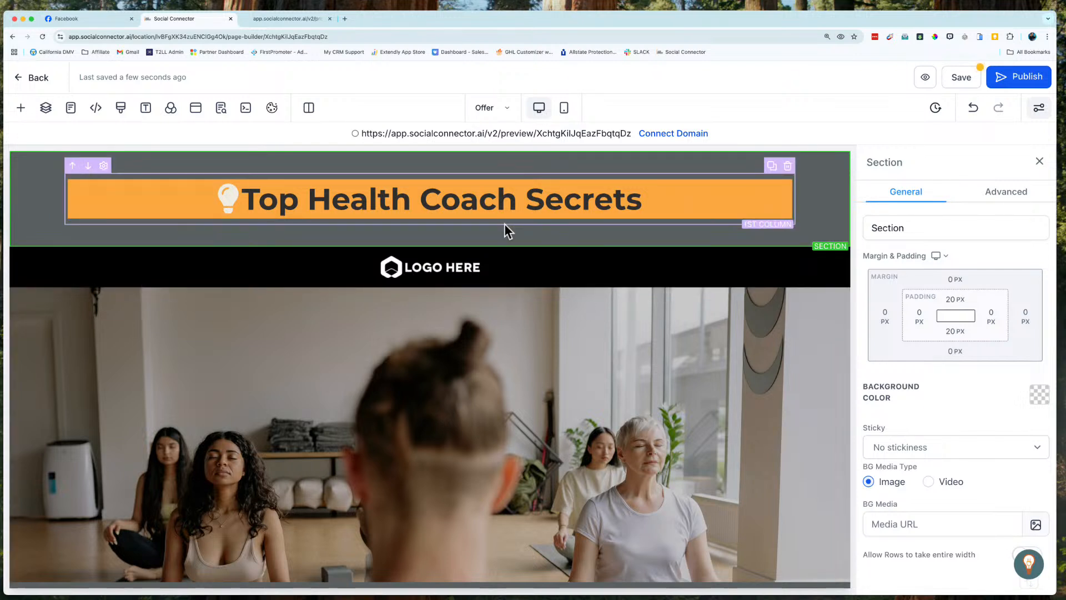
Step: Look through the text elements that can be added, and bring up the top headline's margin and padding settings
left_click(21, 108)
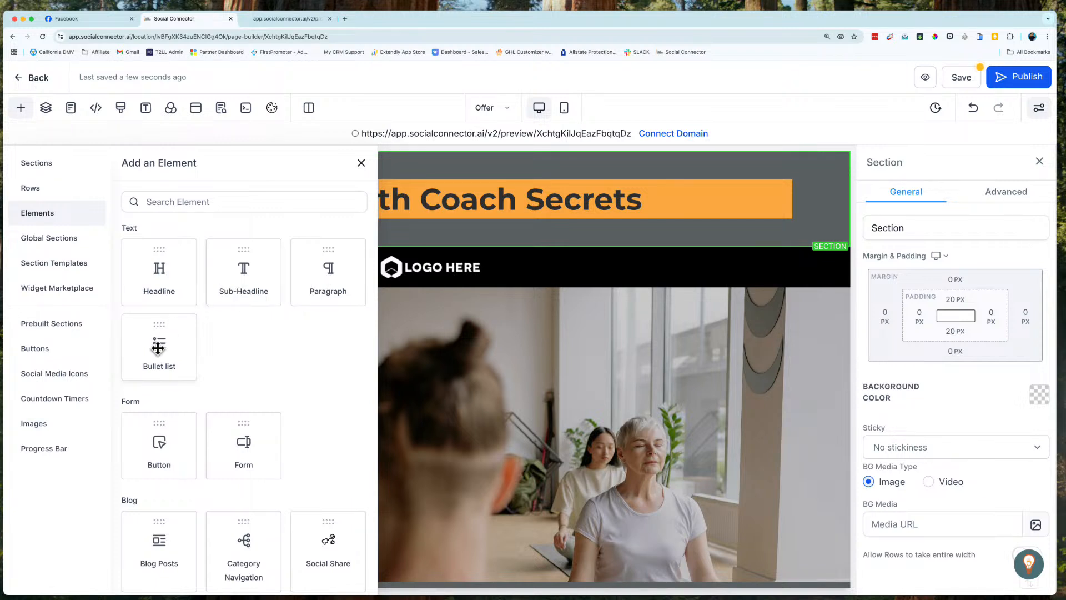
left_click(691, 218)
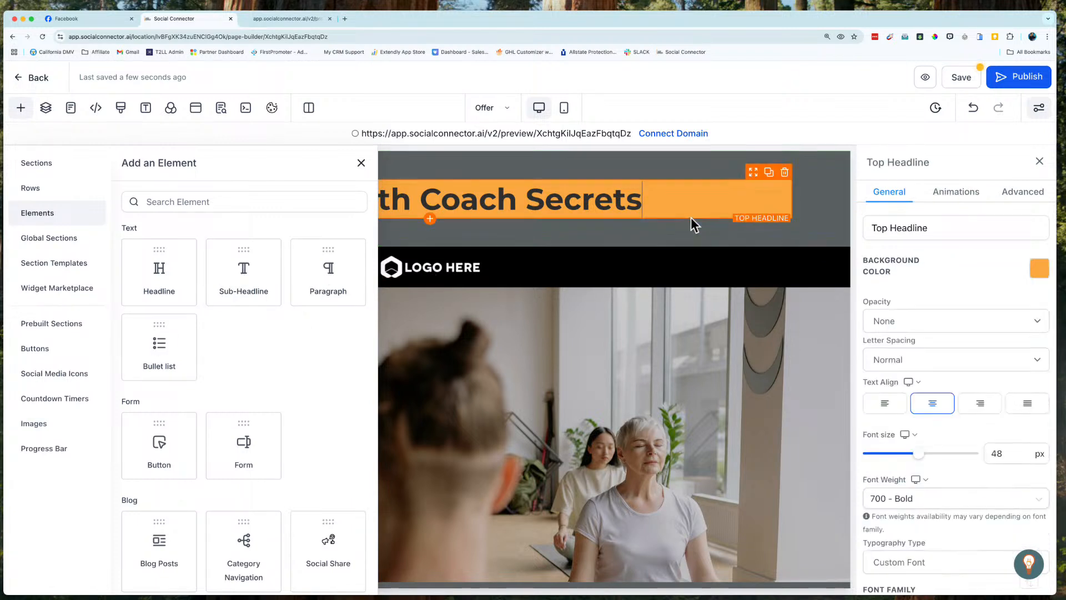
scroll(938, 423, "down", 1)
scroll(934, 452, "down", 6)
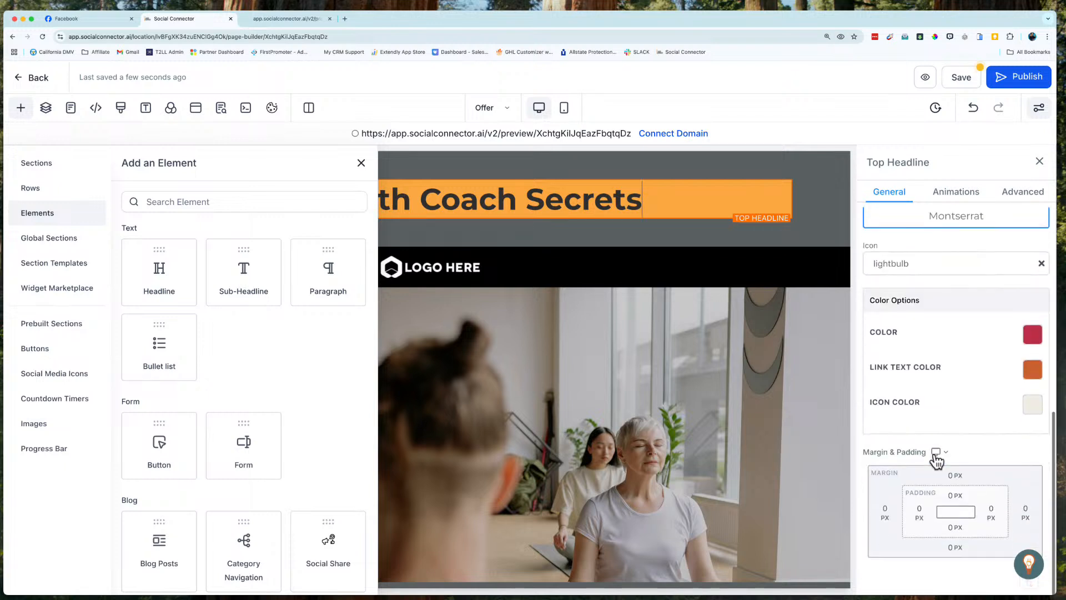